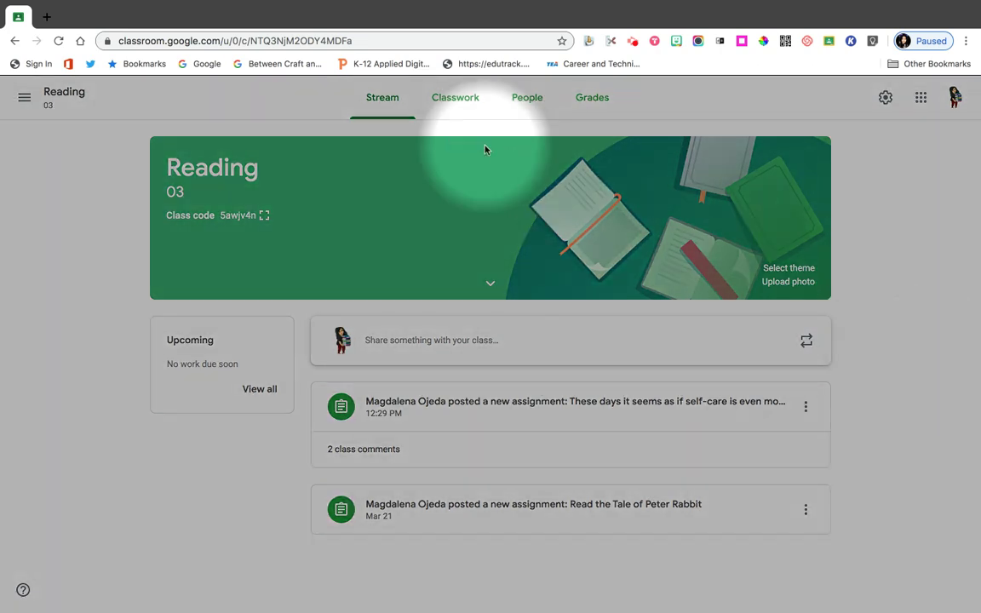
Step: Open the Reading 03 Classwork page and start a new assignment from the Create menu
left_click(457, 108)
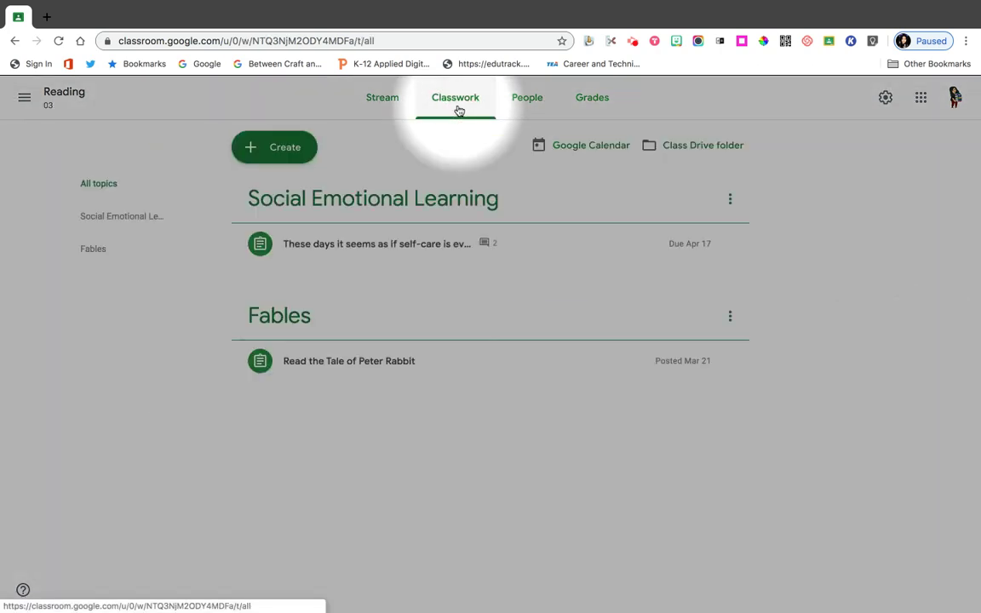
left_click(281, 151)
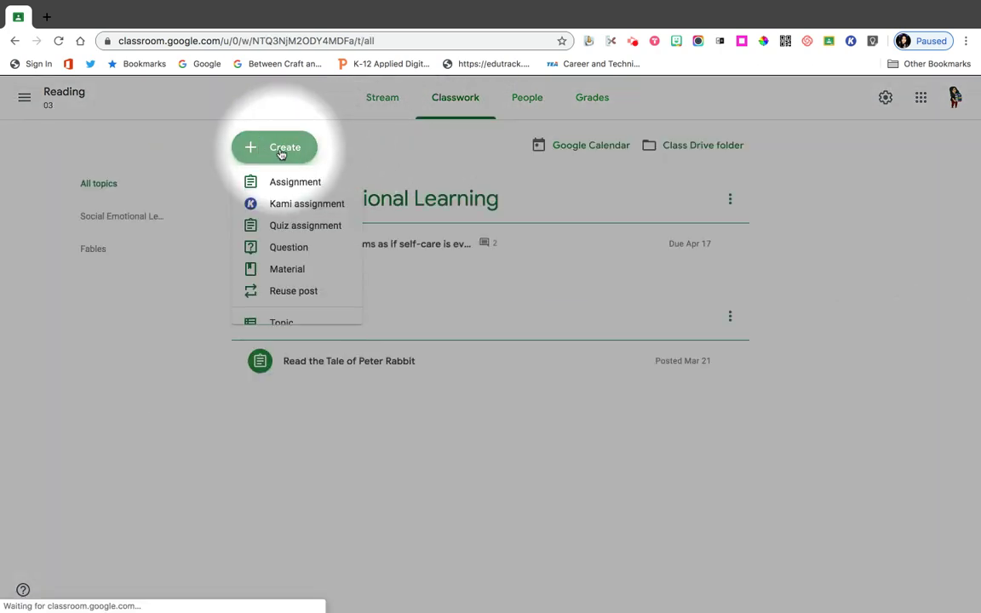
left_click(281, 186)
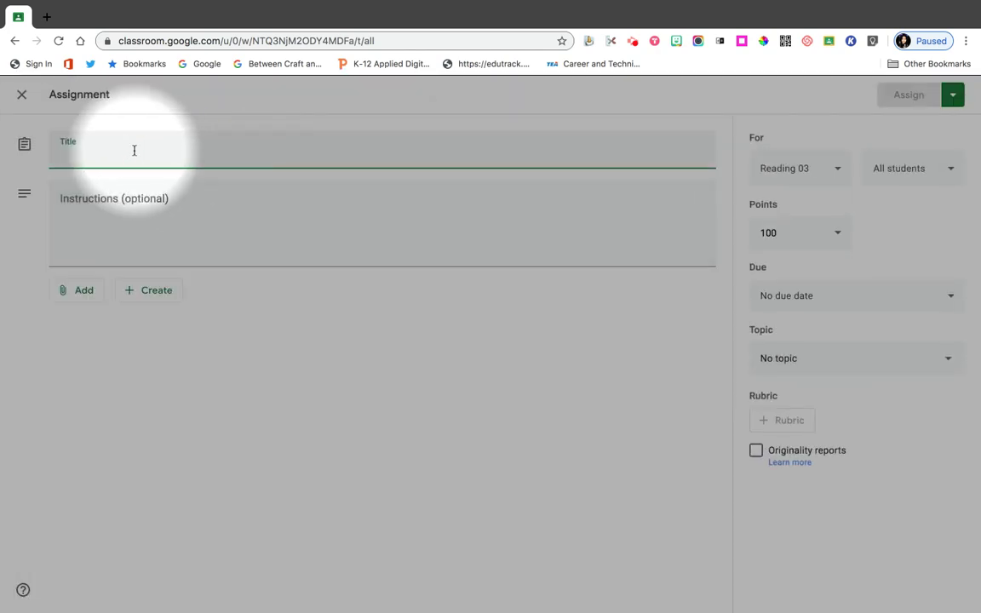
Step: Title the assignment 'Poetry Assignment 1' and enter the instructions 'information-'
type("Po")
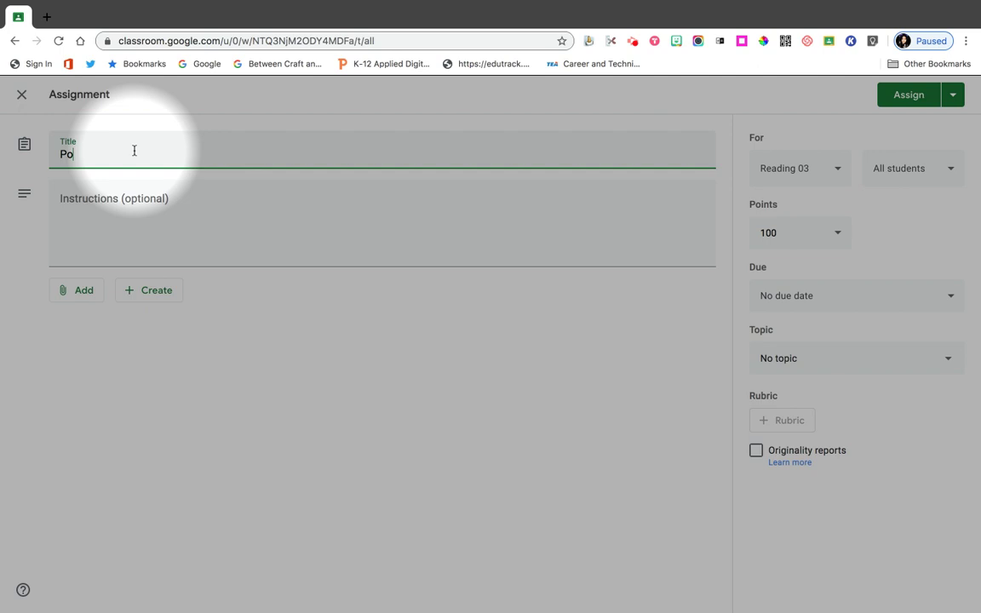
type("etry Assignment 1")
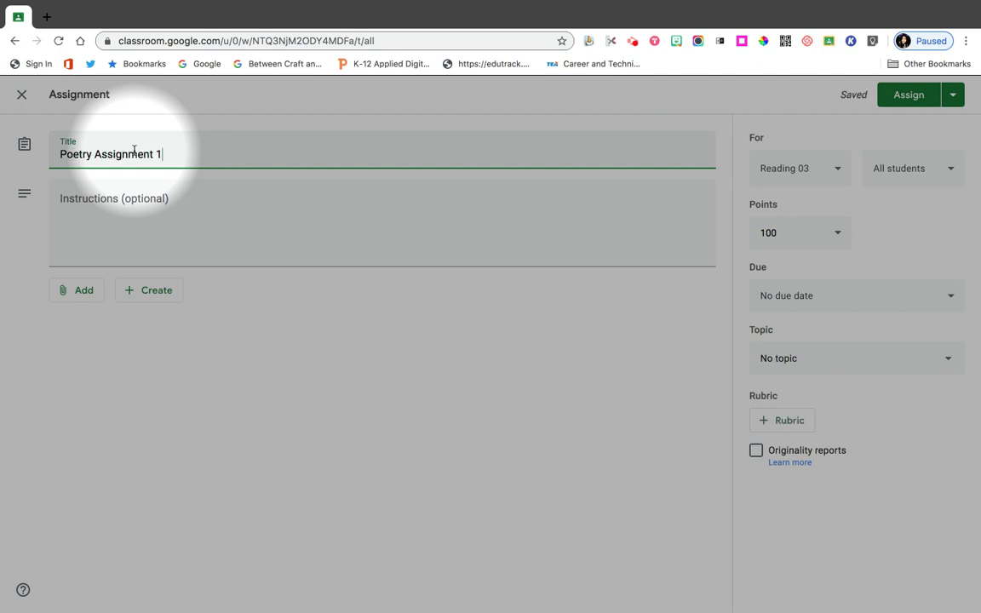
left_click(102, 202)
type("information")
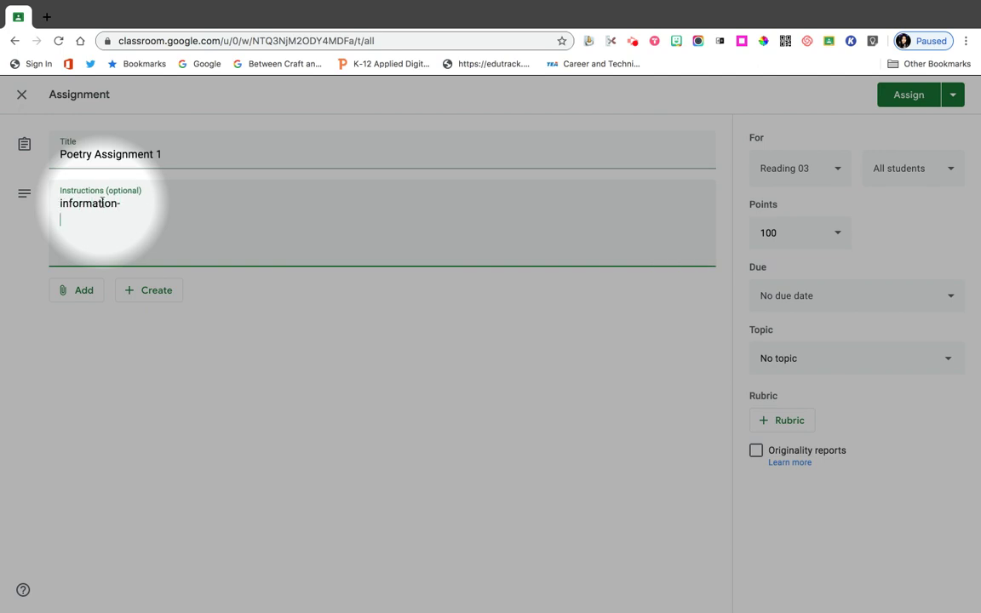
type("-")
key("Return")
left_click(82, 290)
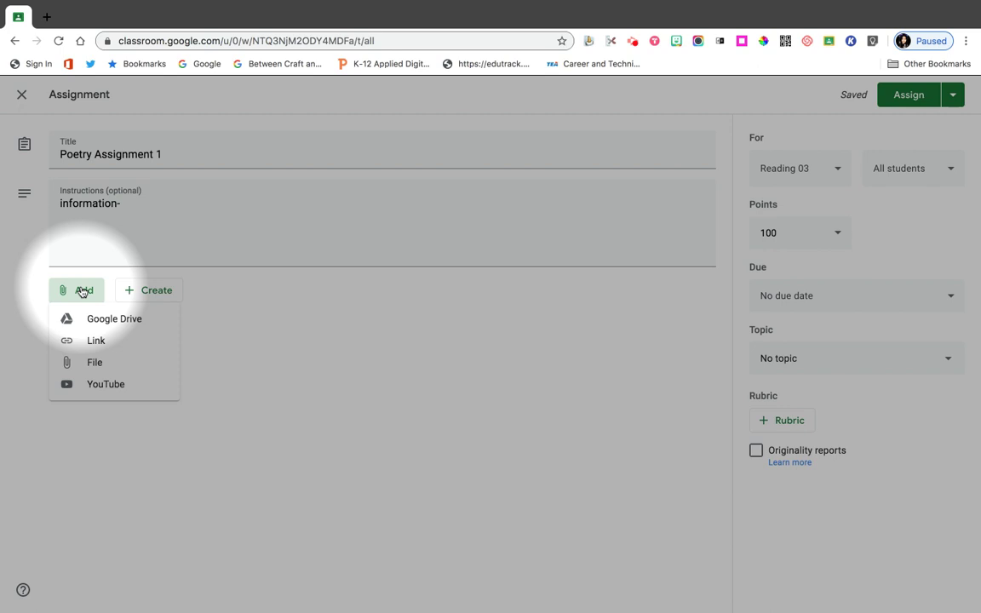
Step: Upload on-my-nature-hike.pdf from the computer as the assignment's attachment
left_click(85, 362)
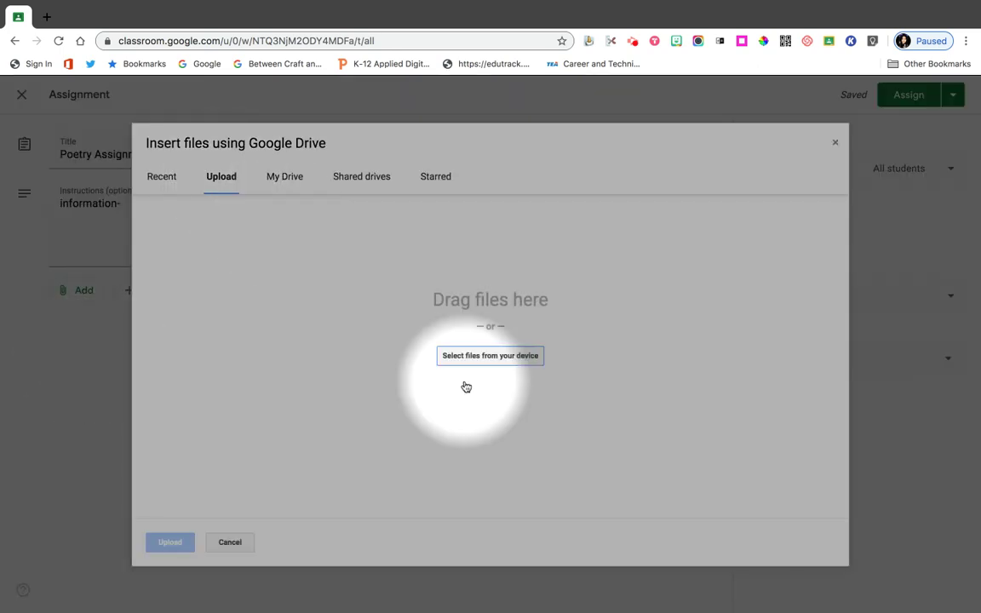
left_click(491, 362)
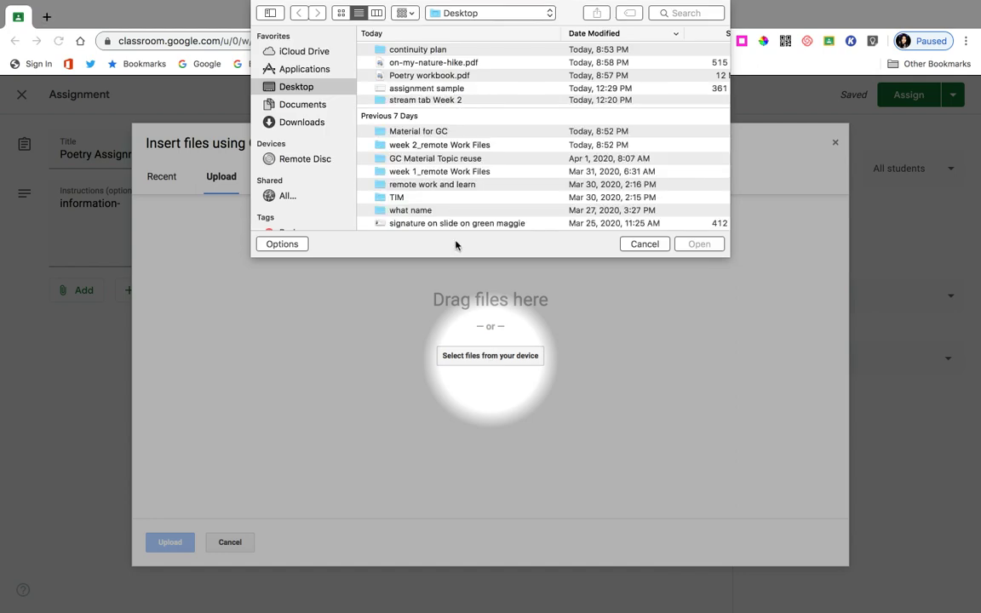
left_click(409, 76)
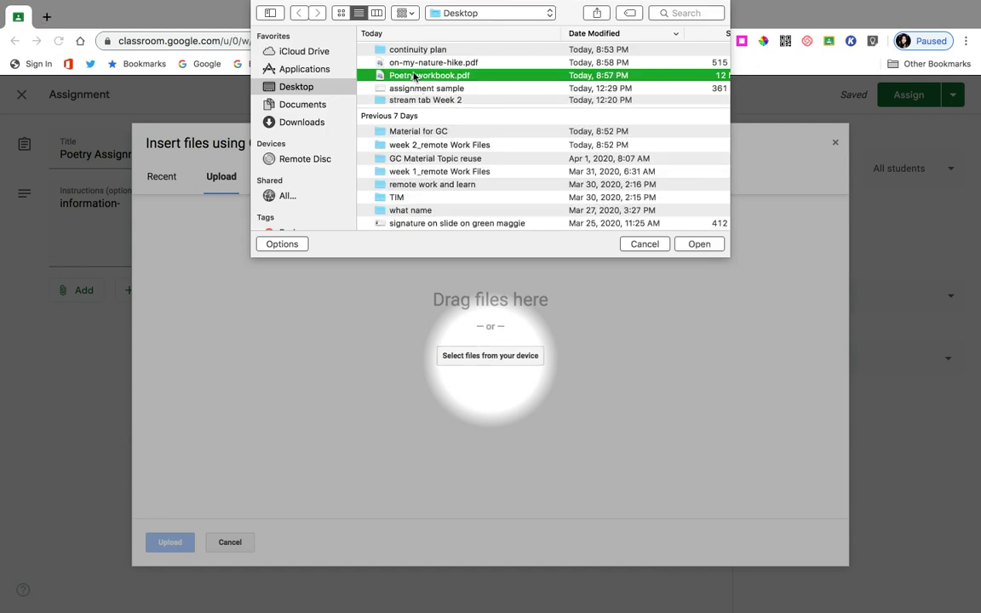
left_click(414, 64)
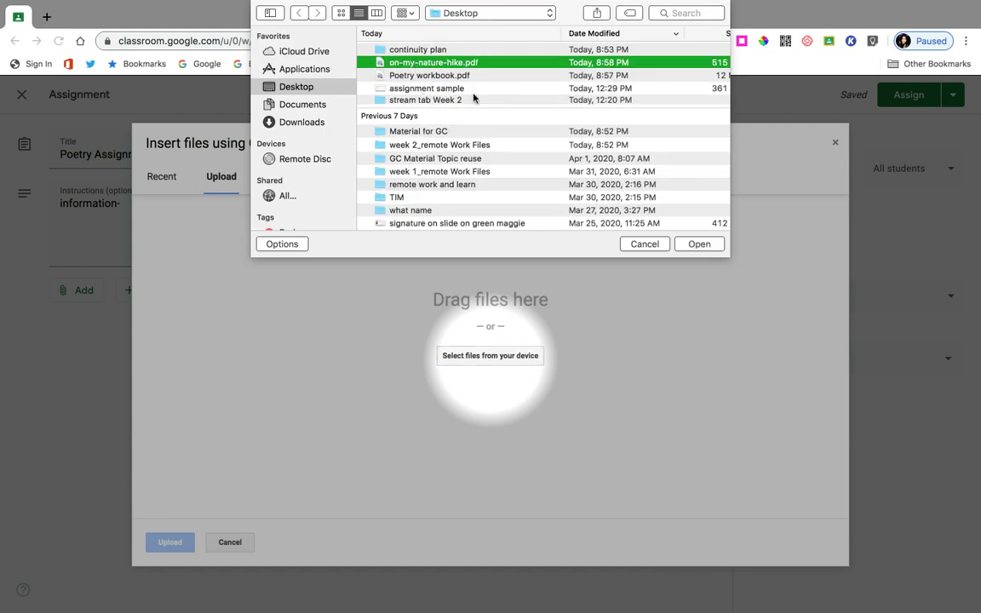
left_click(697, 244)
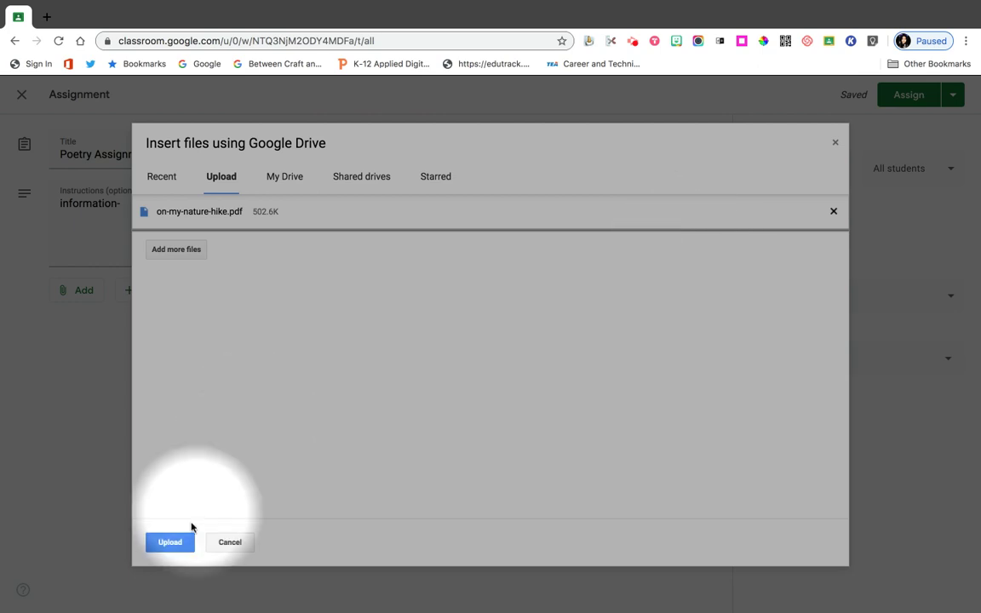
left_click(174, 544)
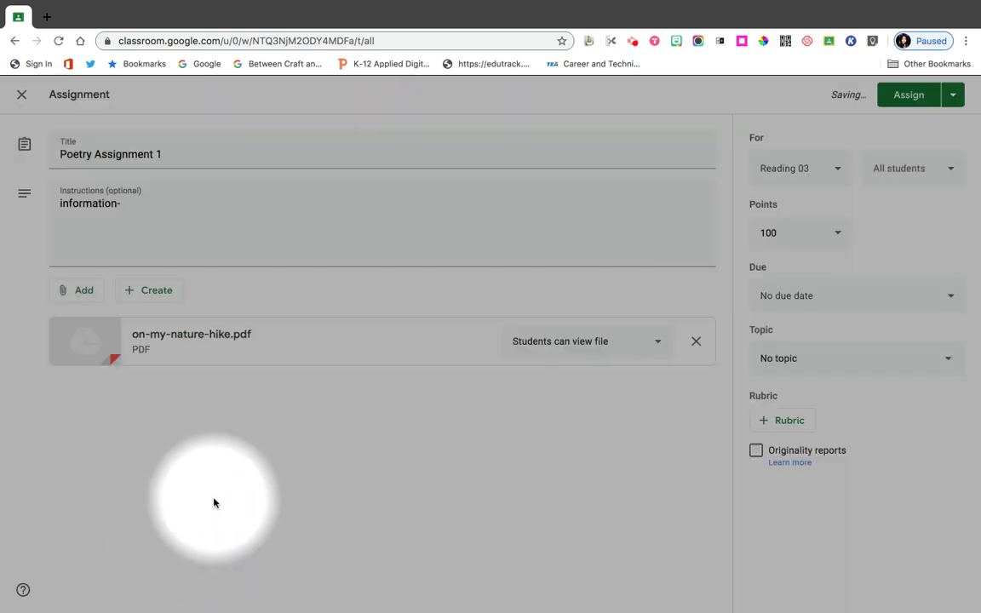
left_click(651, 346)
Step: Make a copy of the PDF for each student, set the due date to April 10, and assign it
left_click(587, 407)
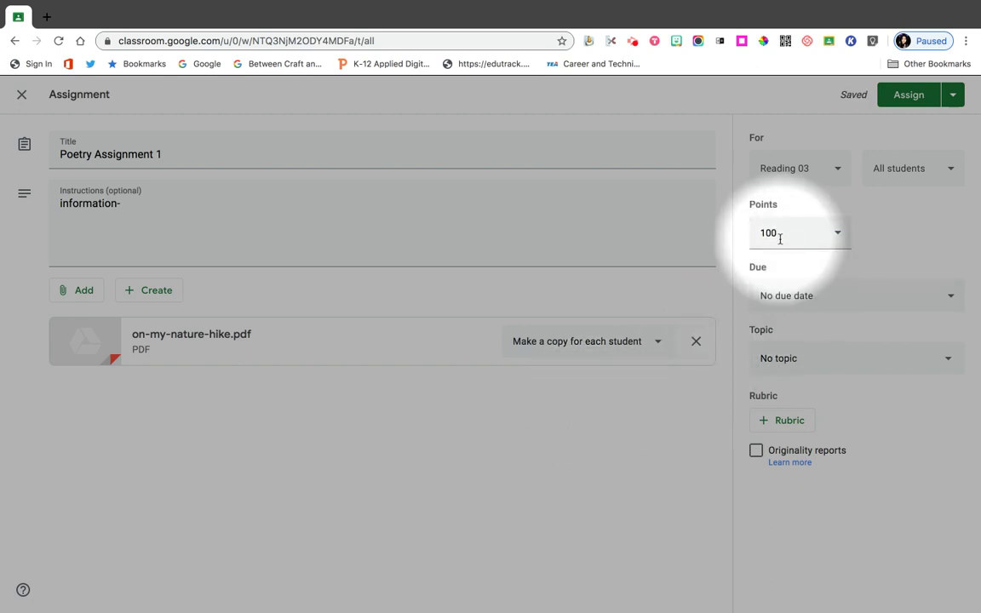
left_click(869, 296)
left_click(882, 345)
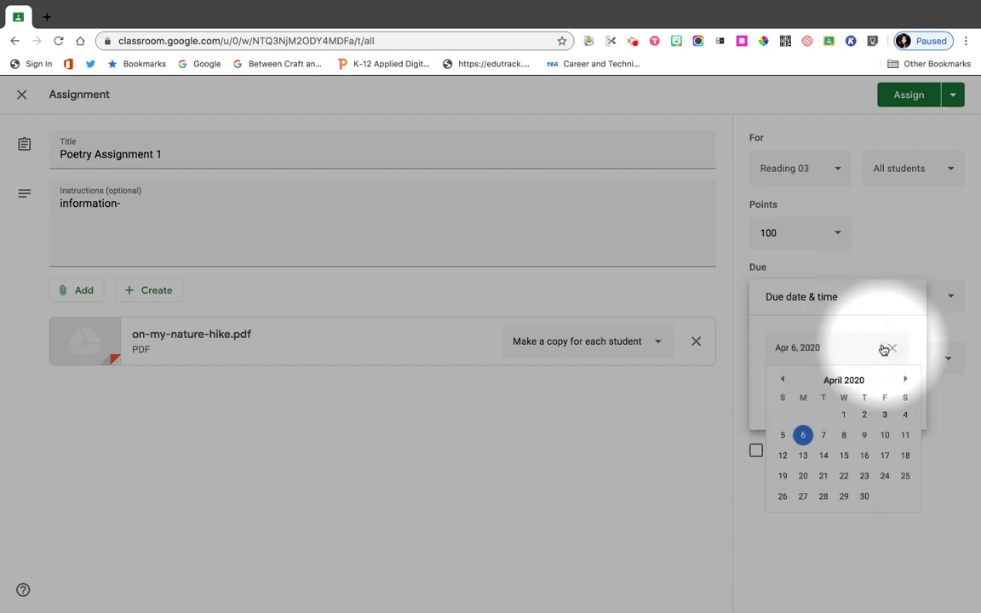
left_click(886, 436)
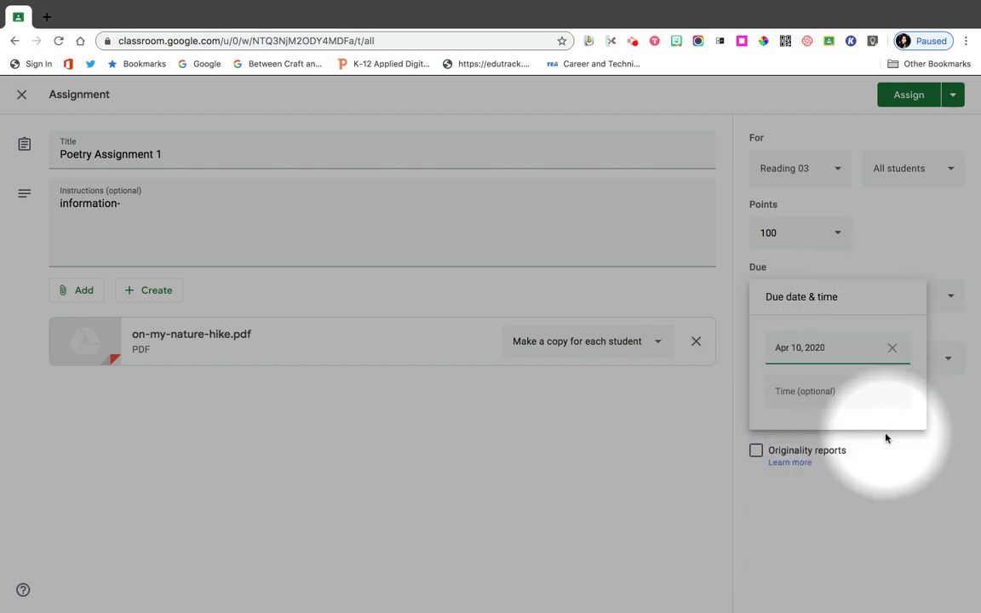
left_click(679, 496)
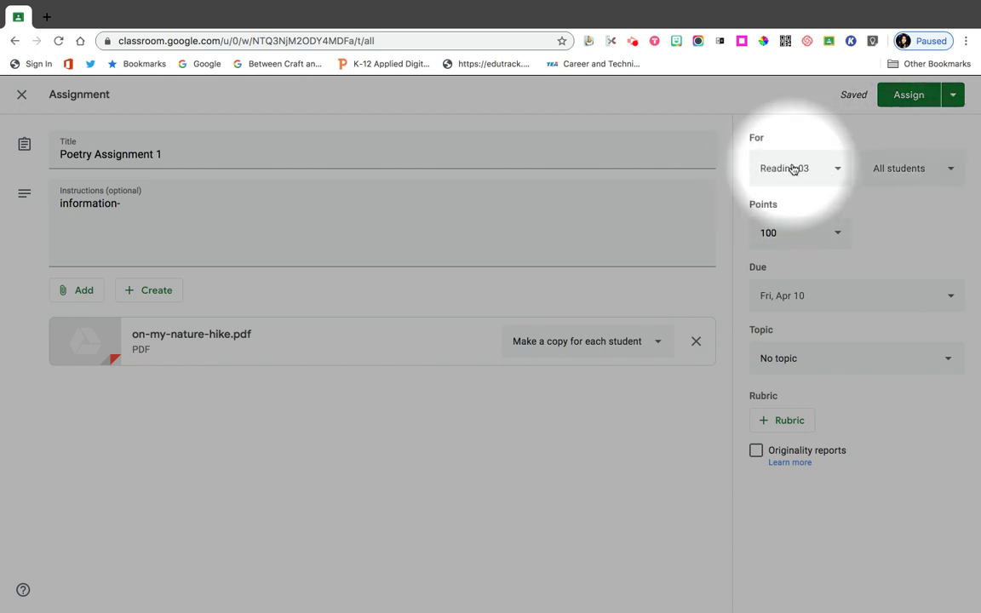
left_click(909, 95)
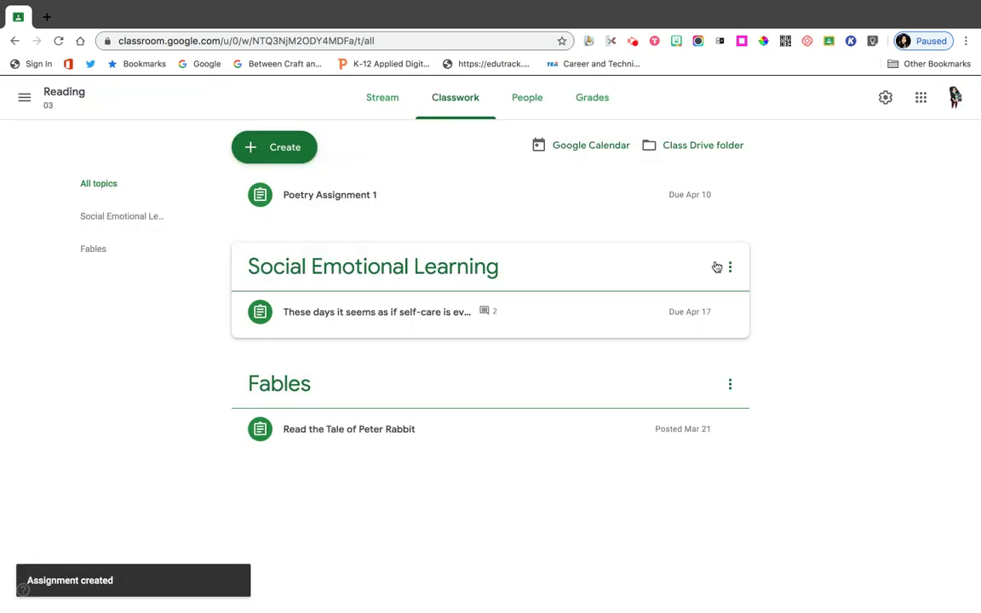
Step: Switch to the incognito Google window and go to classroom.google.com
key("ctrl+Up")
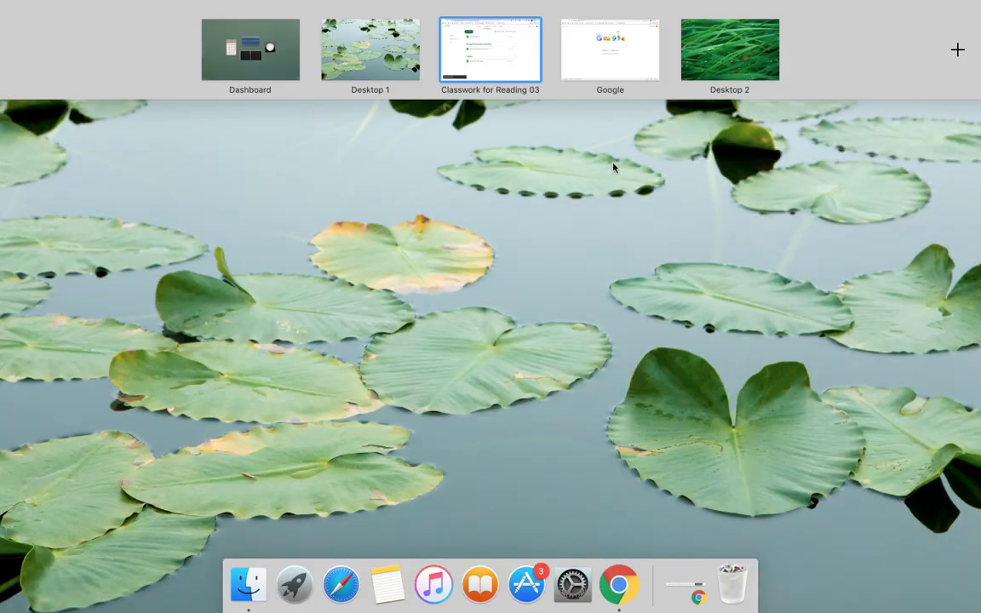
left_click(608, 78)
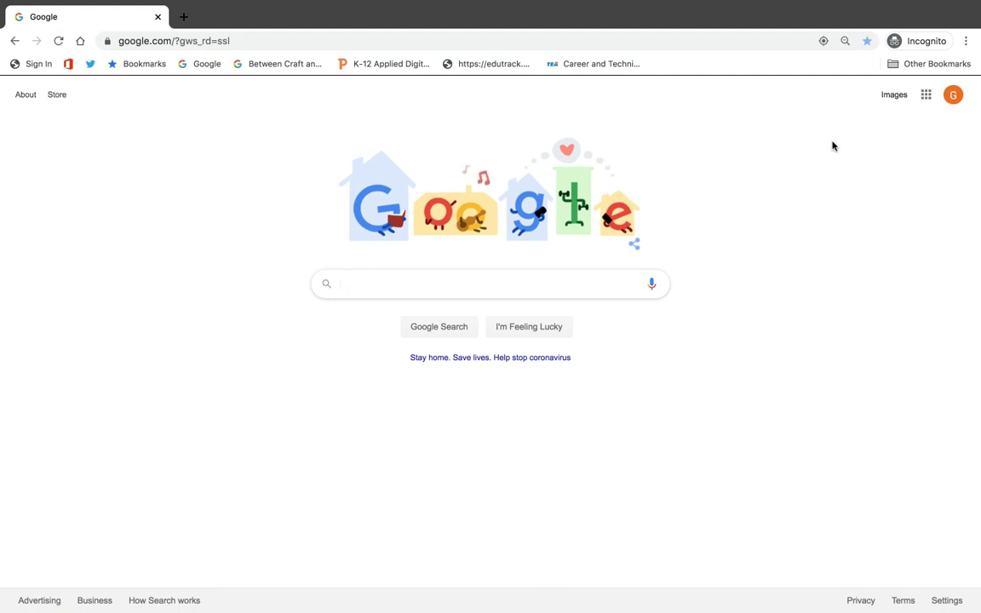
left_click(550, 38)
type("class")
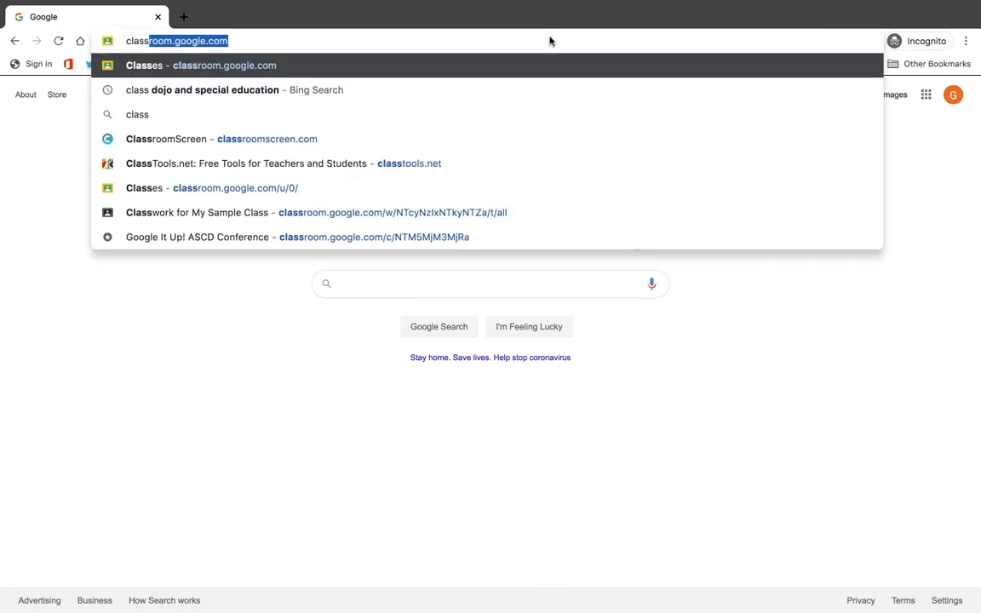
key("Return")
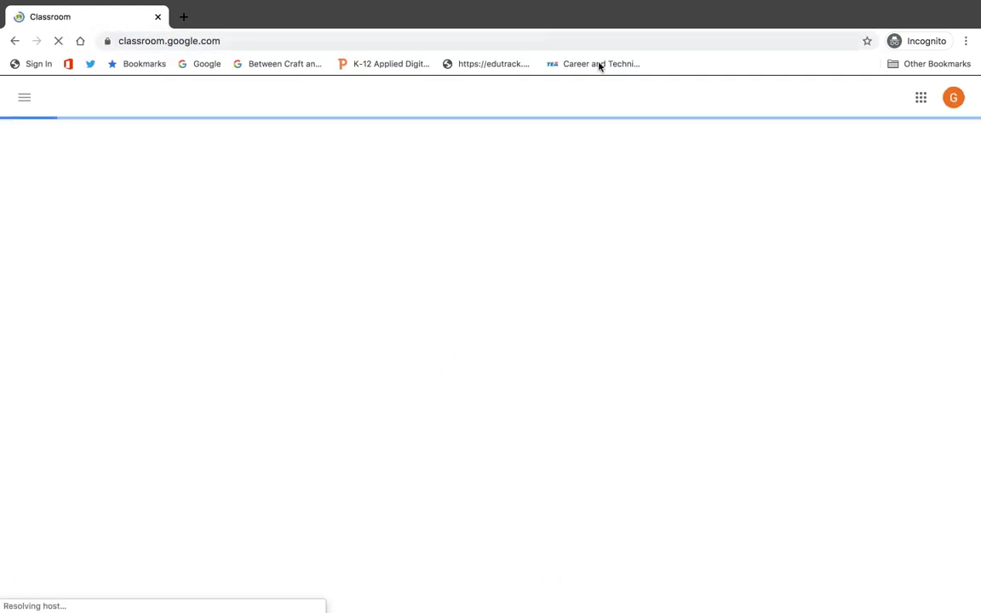
left_click(920, 100)
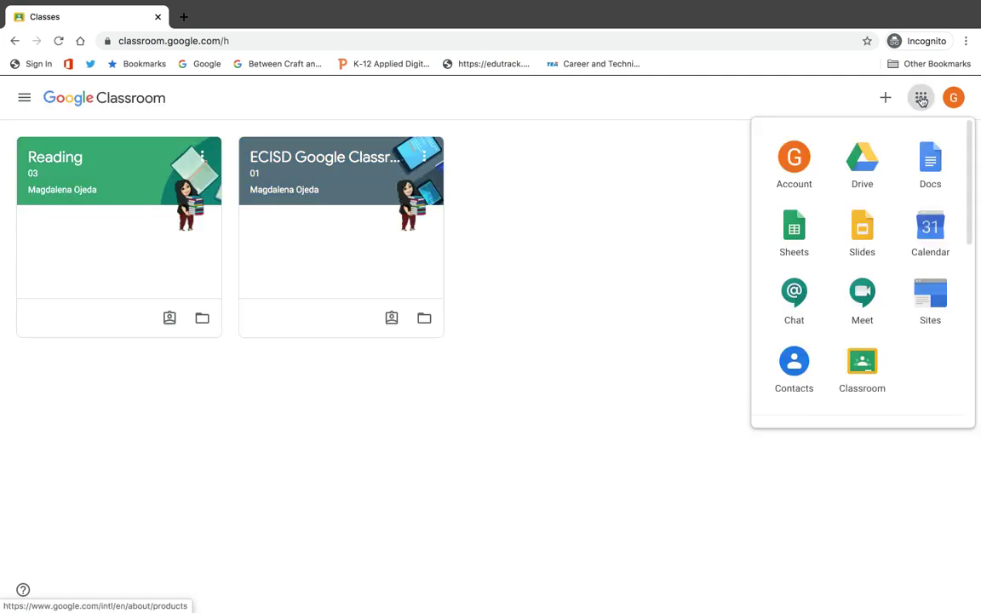
Step: Open Classroom, enter the Reading 03 class, and view Poetry Assignment 1 from Classwork
left_click(855, 377)
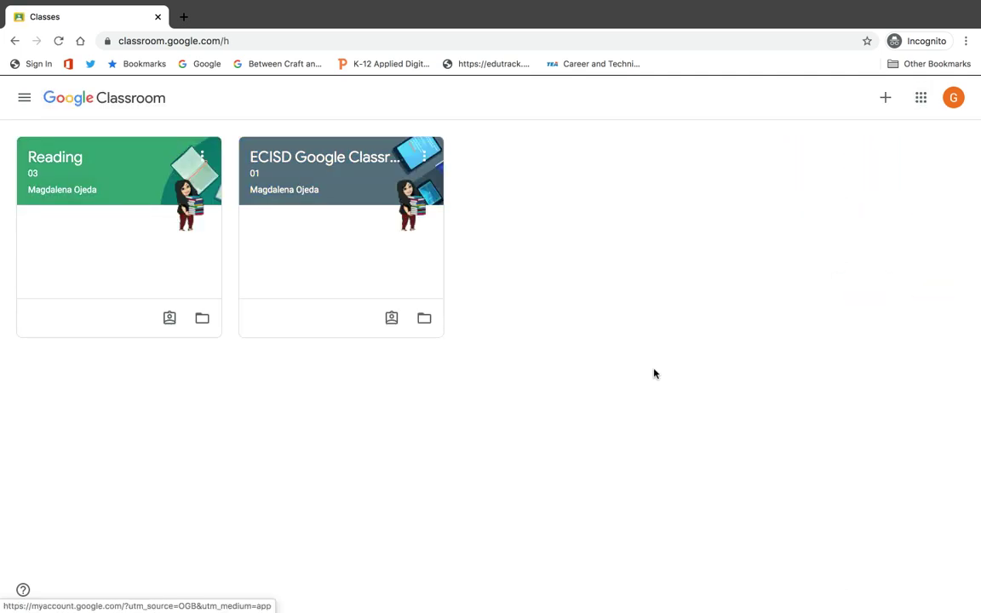
left_click(66, 162)
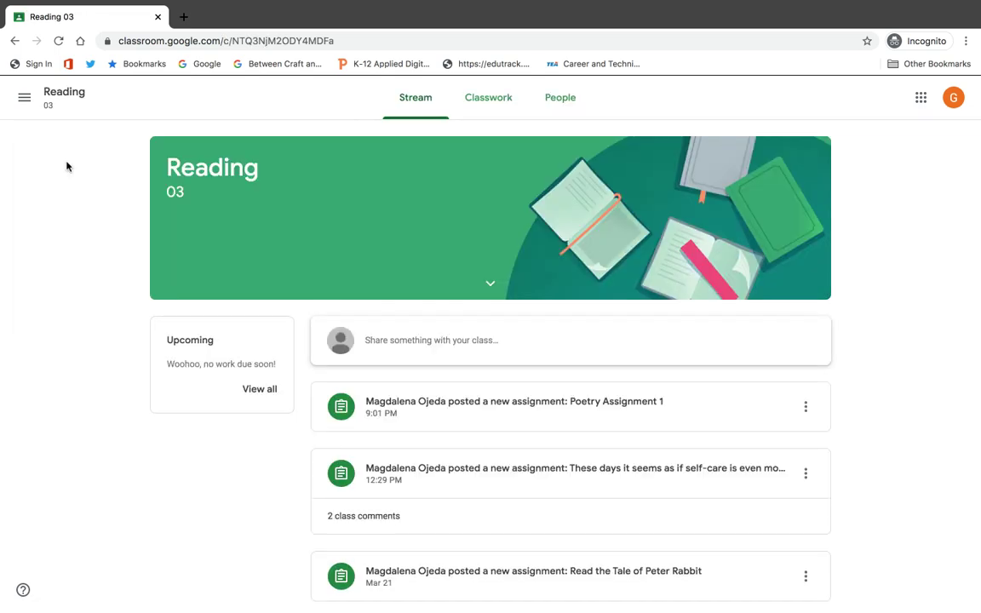
scroll(455, 407, "up", 5)
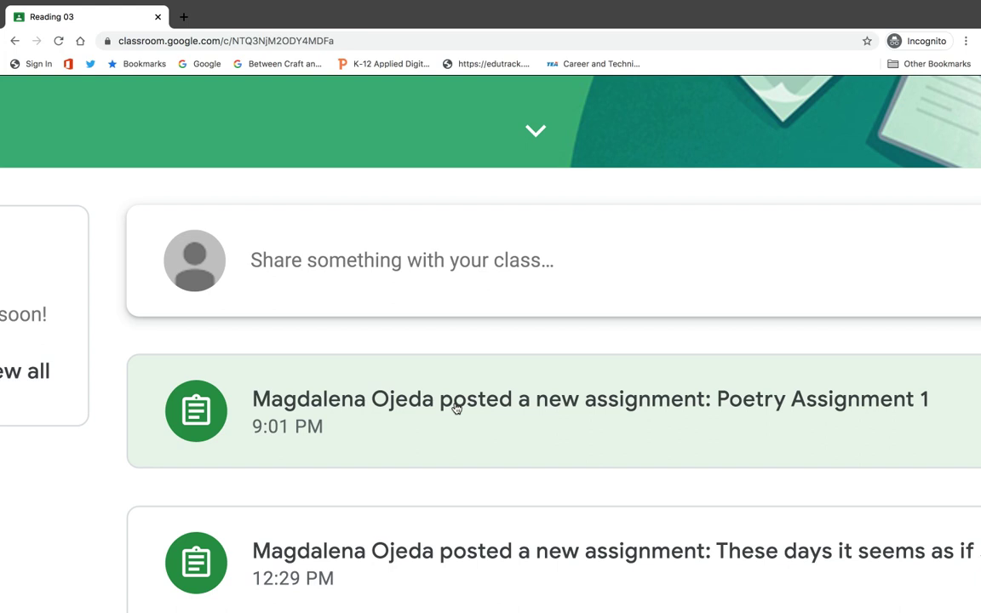
scroll(455, 407, "down", 5)
left_click(500, 100)
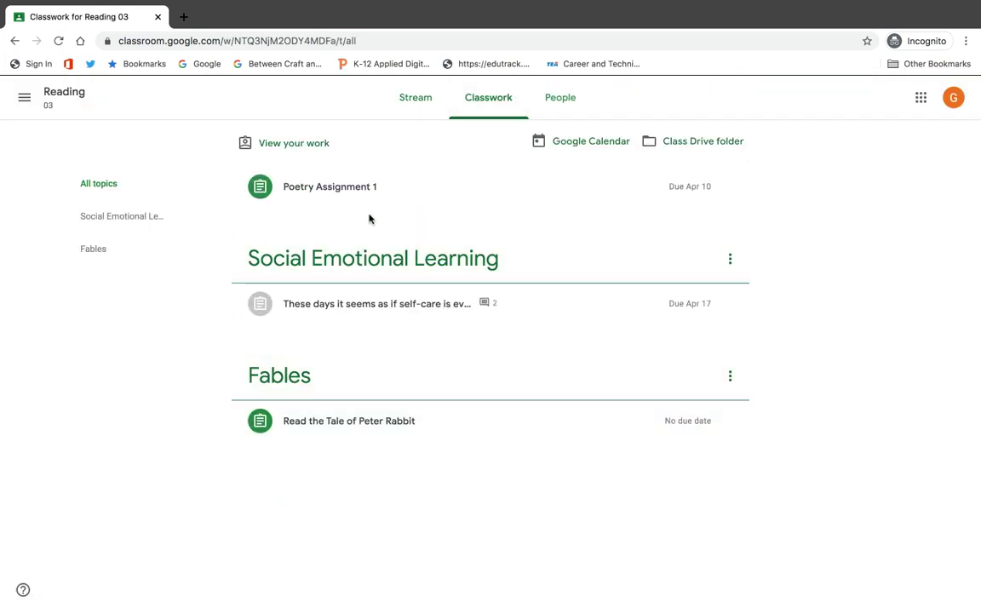
left_click(344, 190)
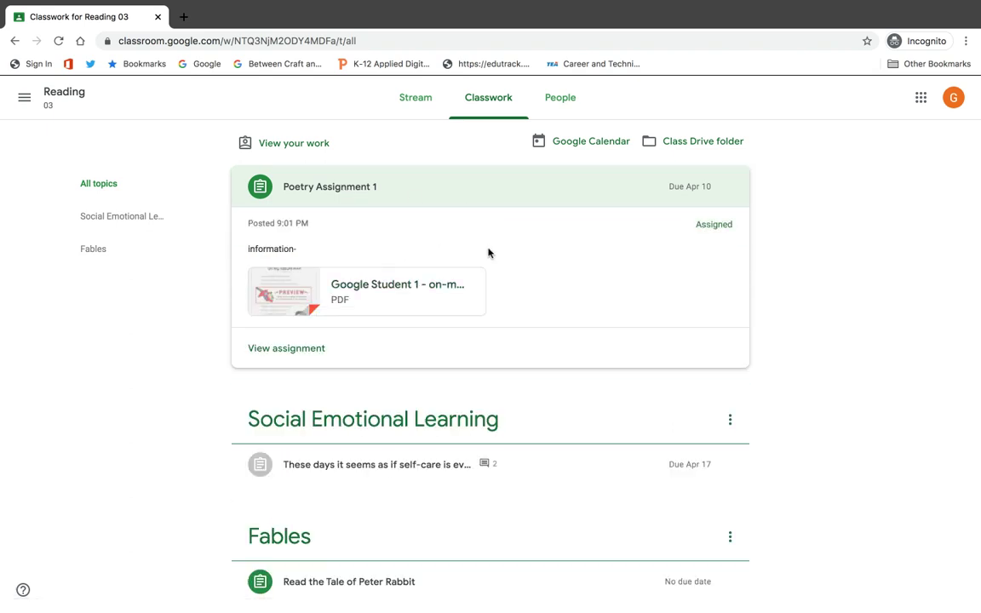
left_click(304, 348)
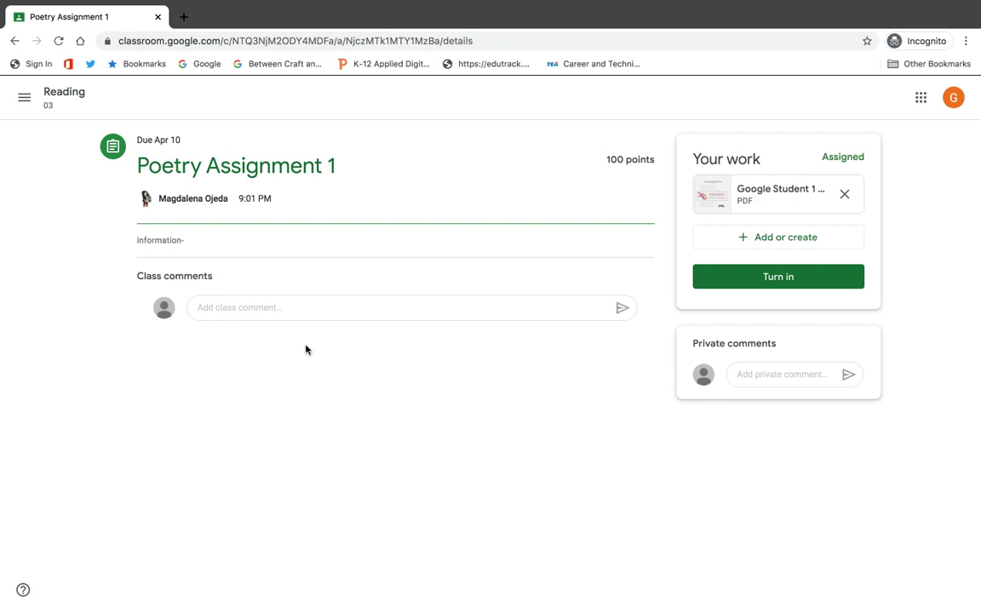
Step: Preview the attached on-my-nature-hike PDF and open it in a new Drive window
key("super+f")
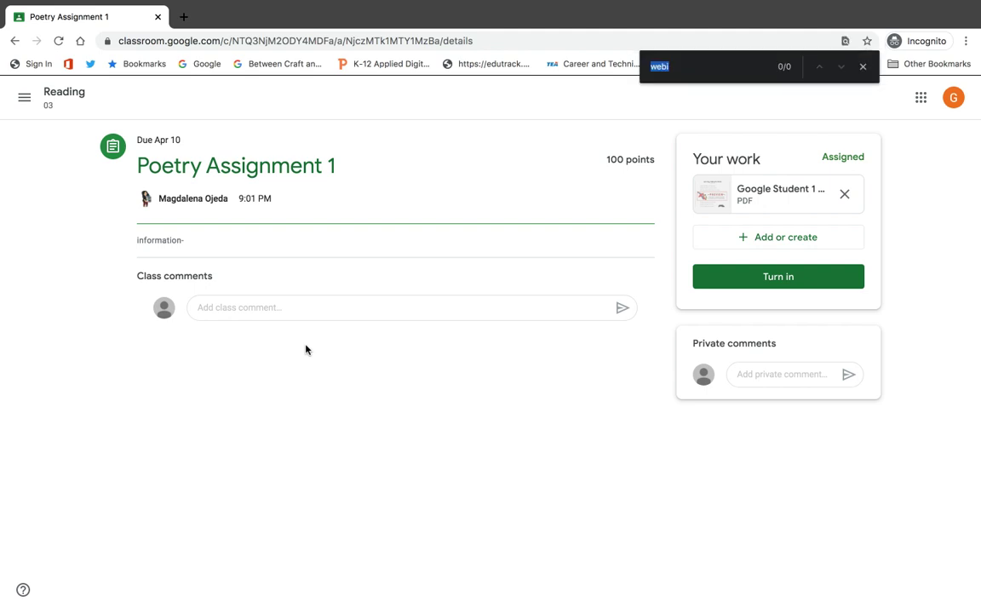
left_click(863, 67)
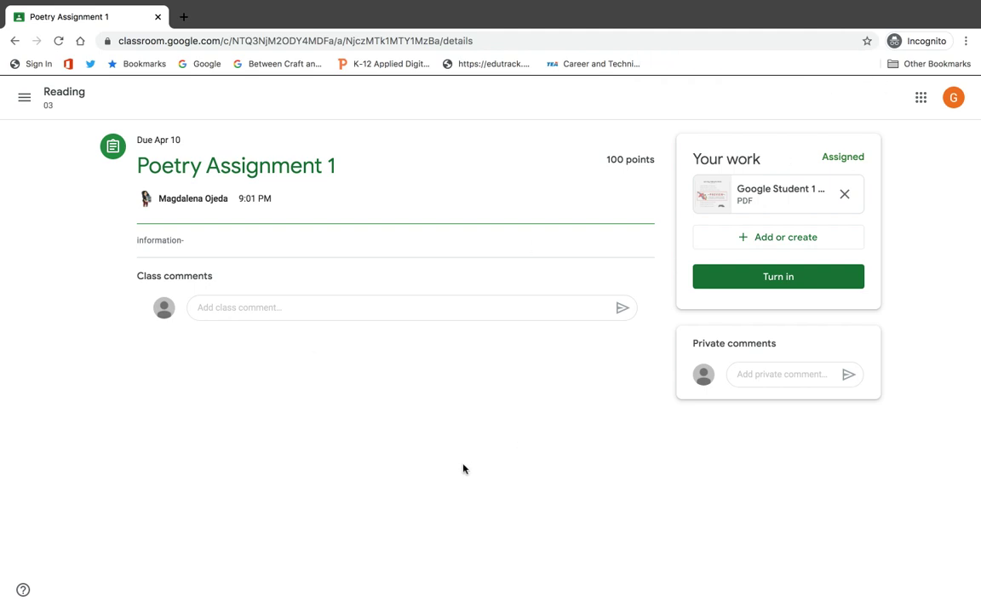
left_click(776, 195)
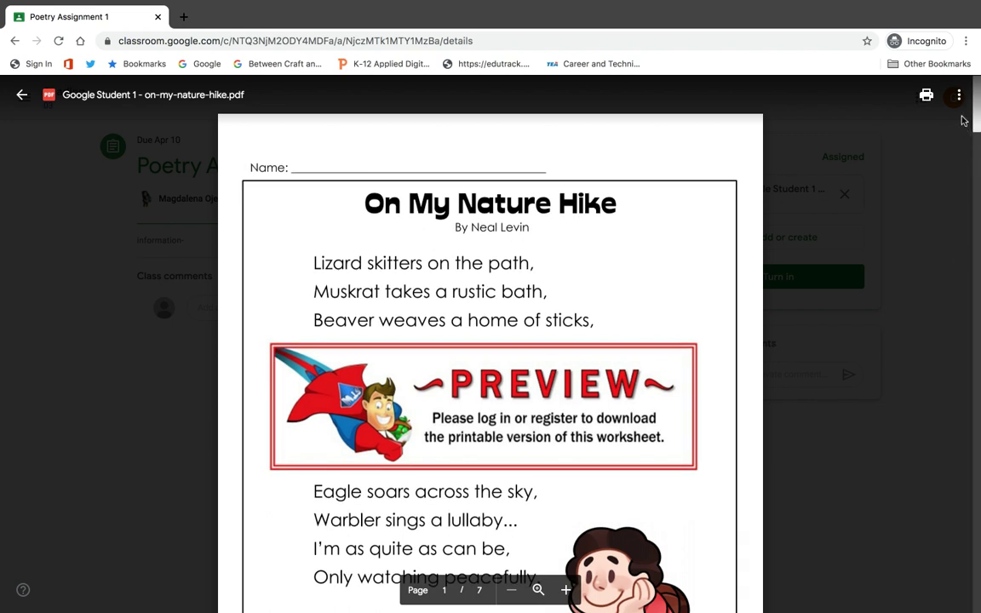
scroll(962, 102, "up", 5)
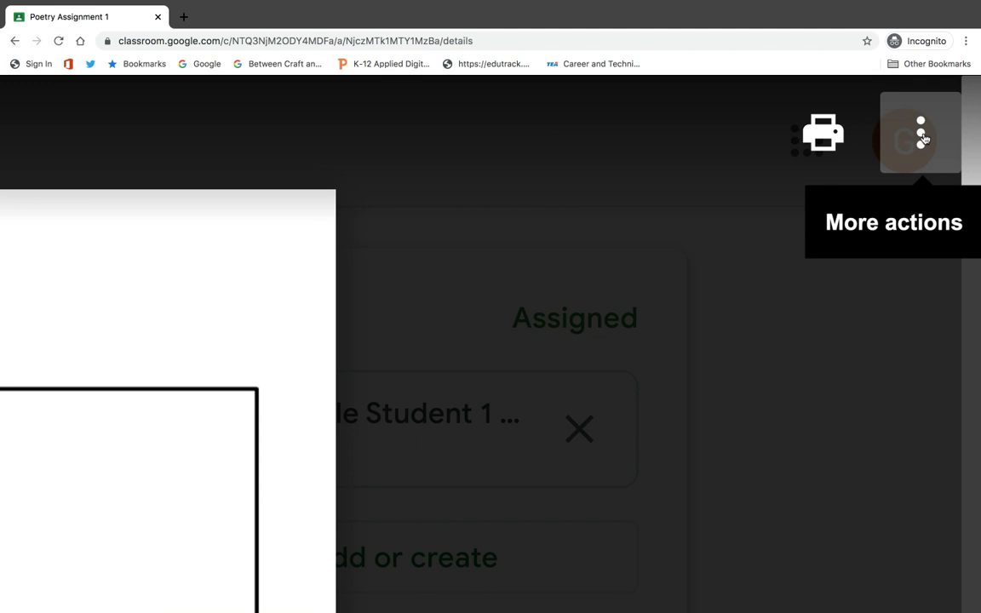
left_click(924, 139)
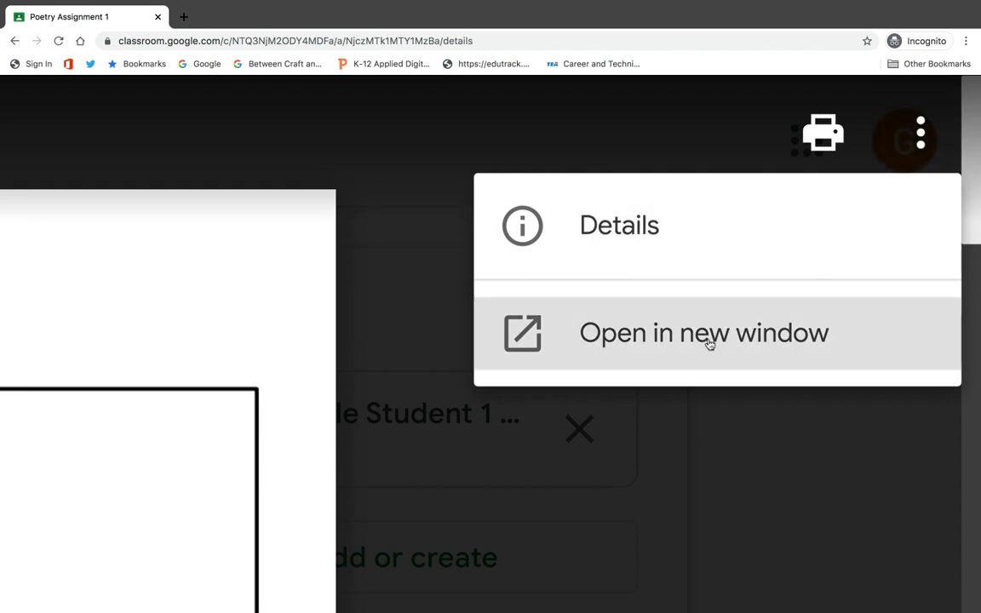
left_click(708, 342)
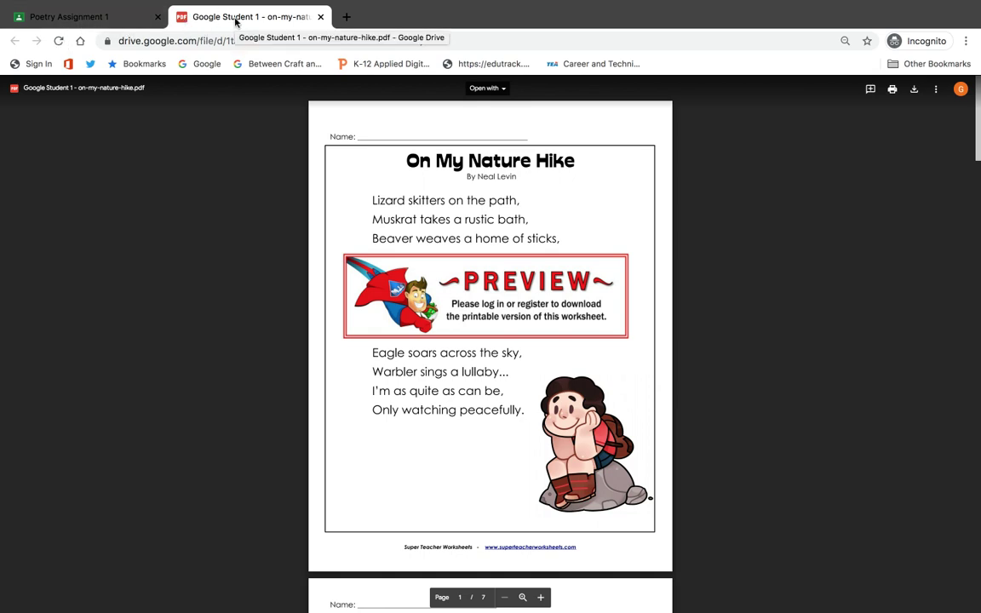
Step: Open the worksheet PDF with DocHub - PDF Sign and Edit from Drive's Open with menu
scroll(492, 96, "up", 5)
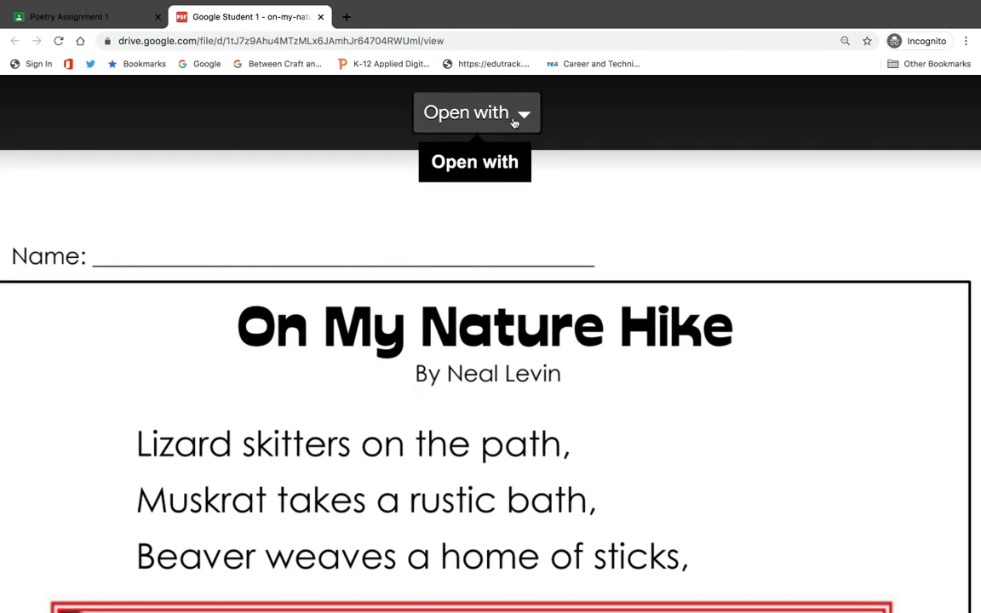
left_click(516, 119)
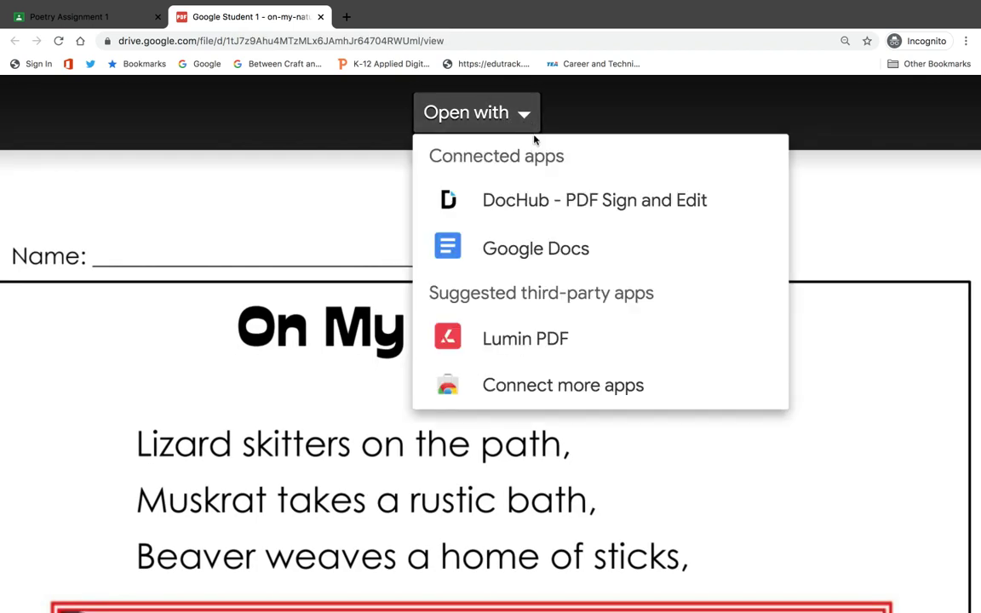
left_click(542, 211)
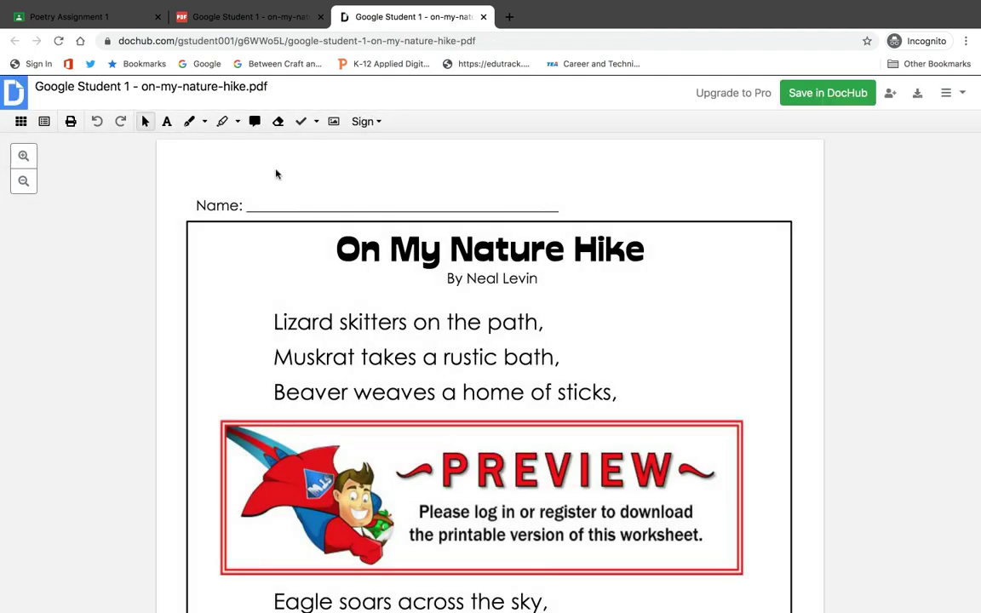
Step: Add a text box reading 'Edit information here-' above the Name line
left_click(167, 121)
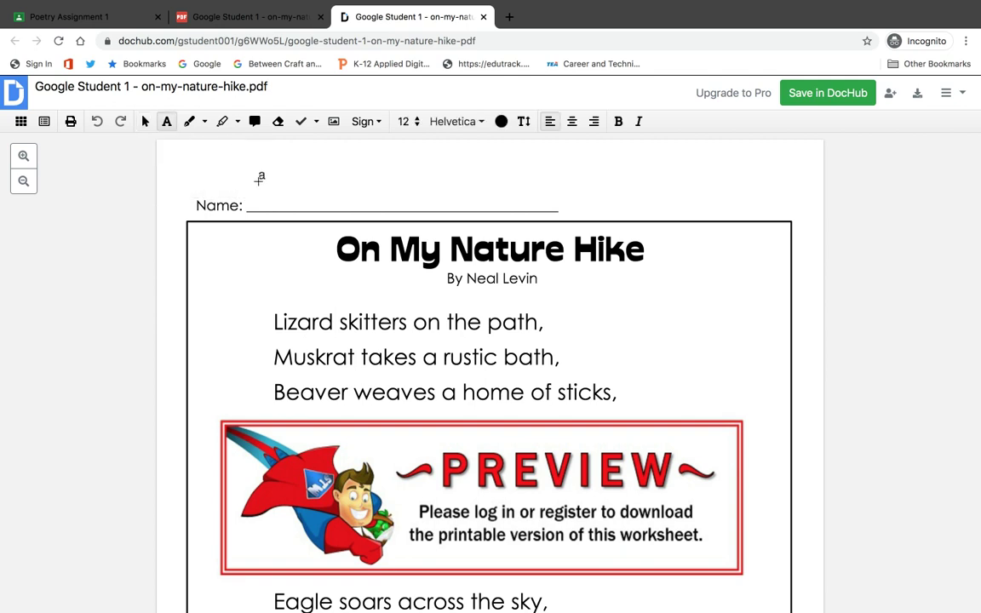
left_click(255, 180)
left_click_drag(319, 177, 414, 190)
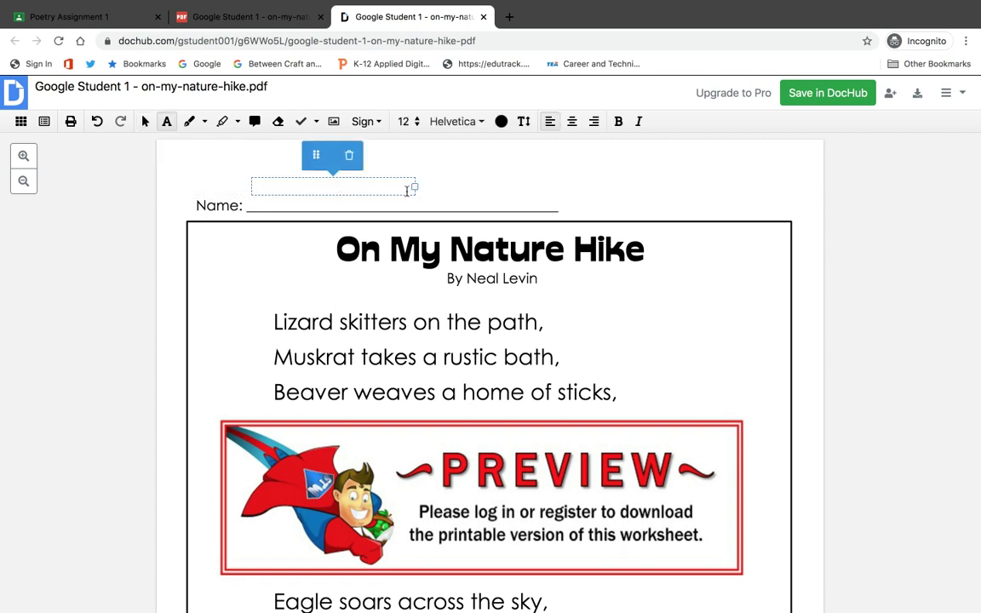
type("Edit informat")
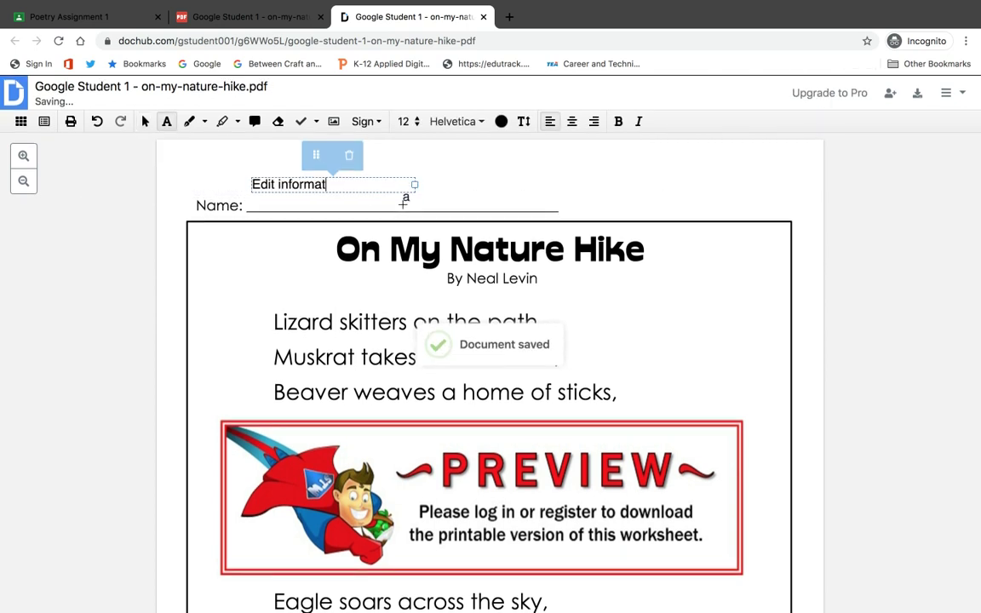
type("ion here-")
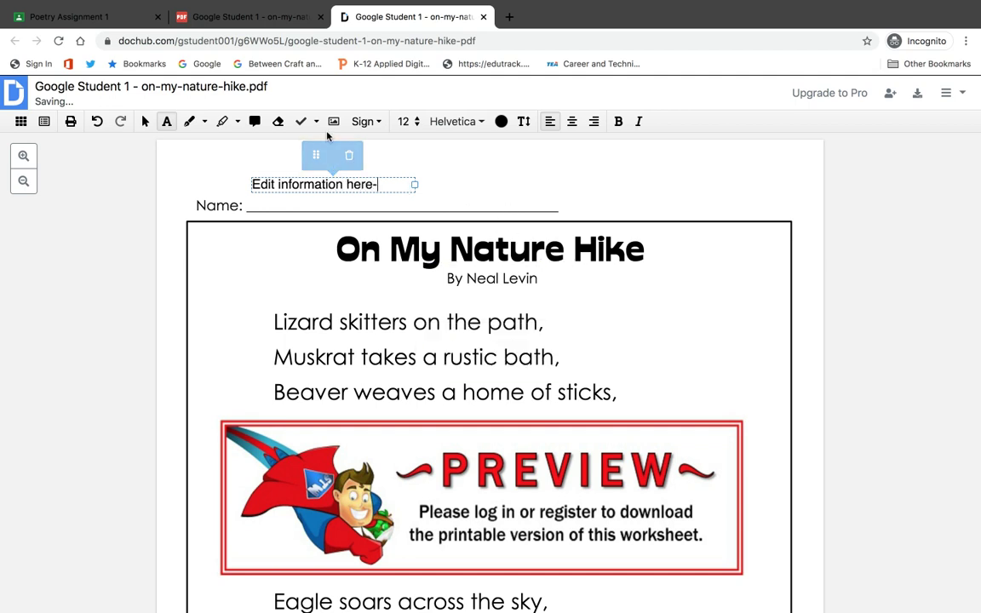
Step: Draw a freehand squiggle beside the note, then cancel inserting an image
left_click(191, 127)
mouse_move(405, 181)
left_mouse_down()
mouse_move(477, 206)
mouse_move(627, 183)
mouse_move(643, 197)
left_mouse_up()
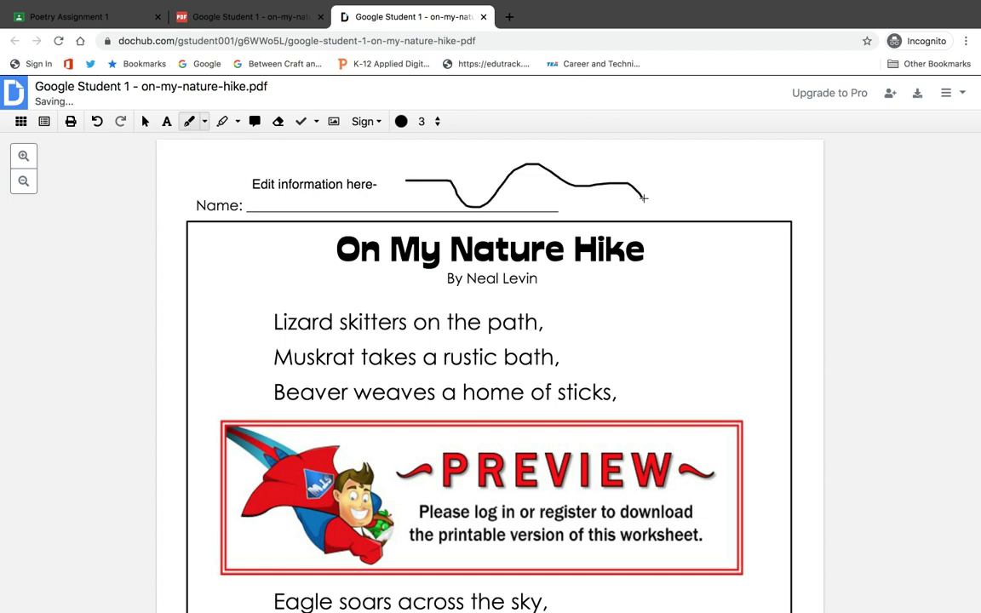
left_click(333, 122)
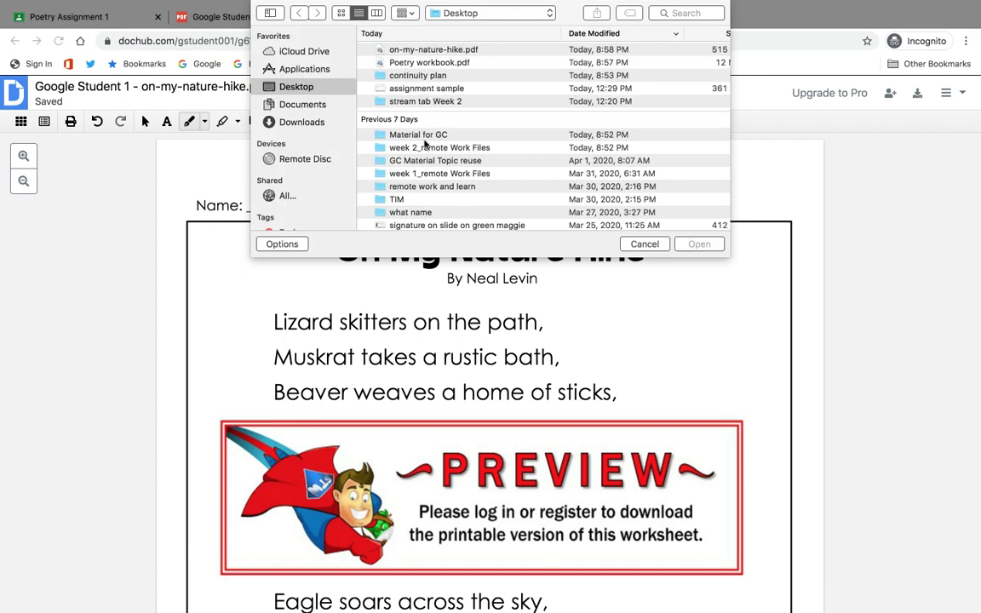
left_click(645, 245)
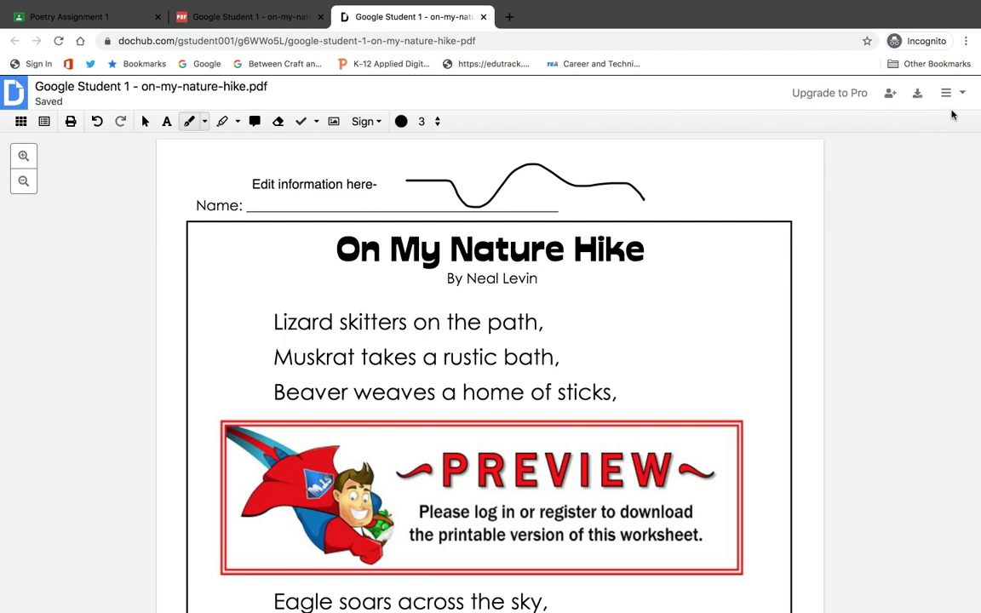
scroll(926, 103, "up", 5)
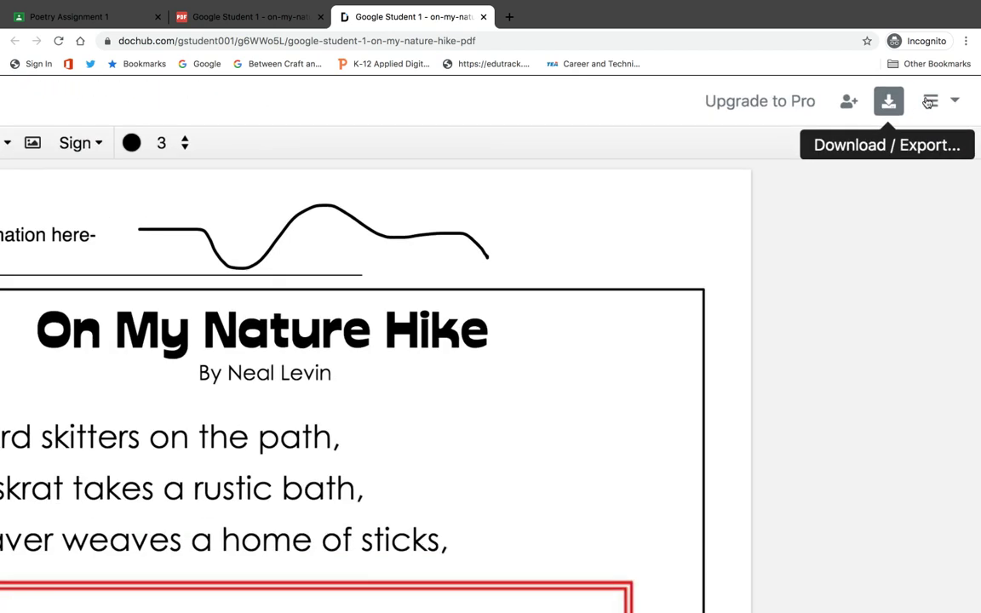
Step: Bring up DocHub's Download / Export dialog for the edited worksheet
scroll(927, 103, "down", 5)
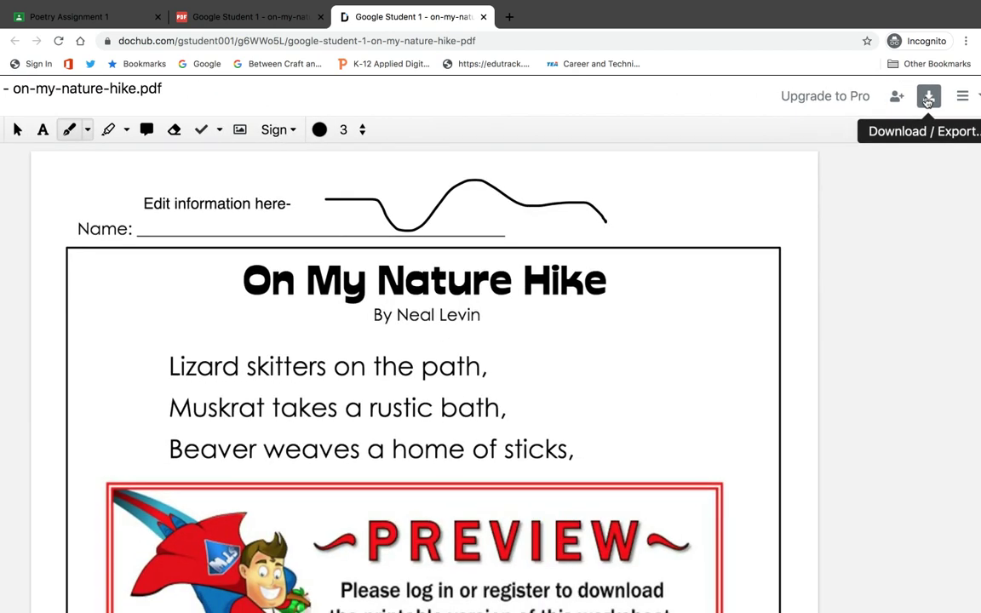
scroll(928, 101, "up", 5)
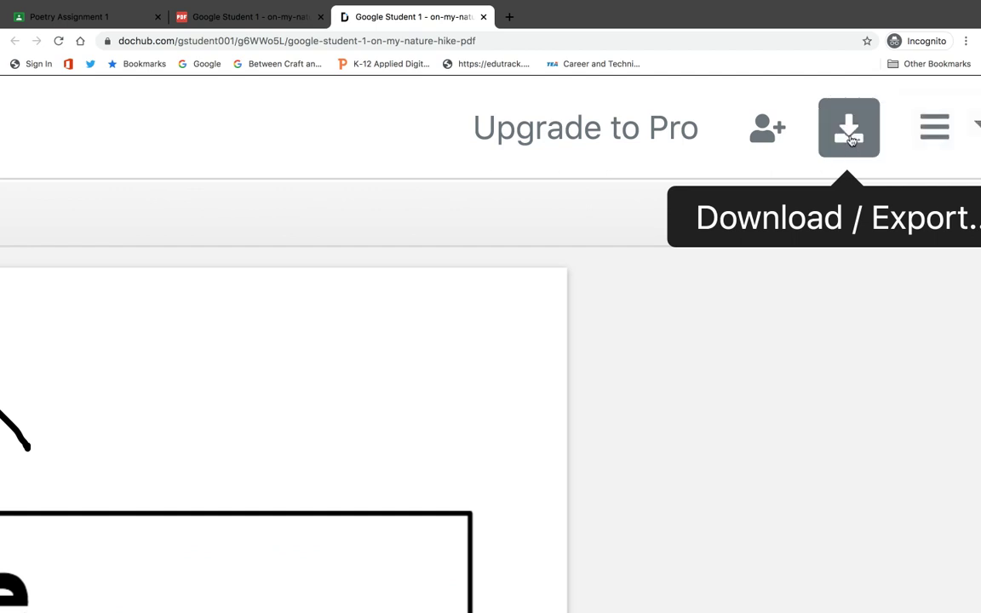
left_click(851, 149)
scroll(742, 280, "down", 5)
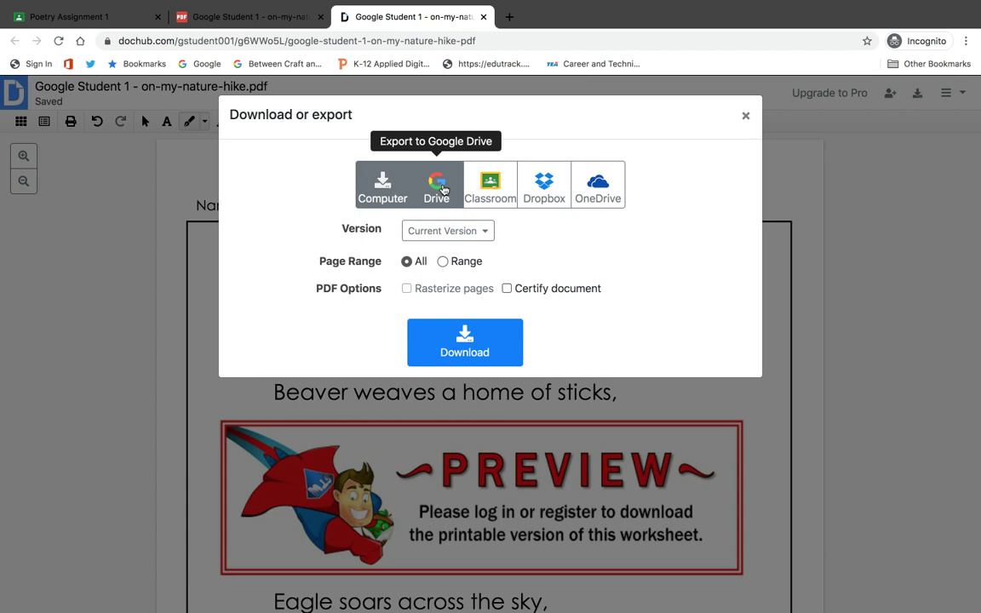
Step: Export the edited DocHub worksheet to Google Classroom through a newly created share link
left_click(490, 193)
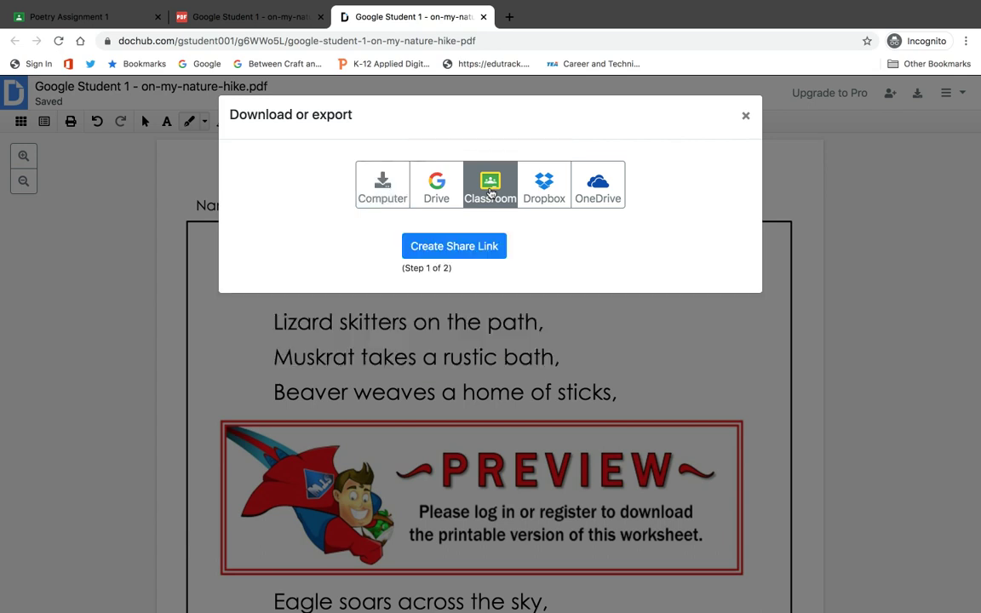
left_click(455, 252)
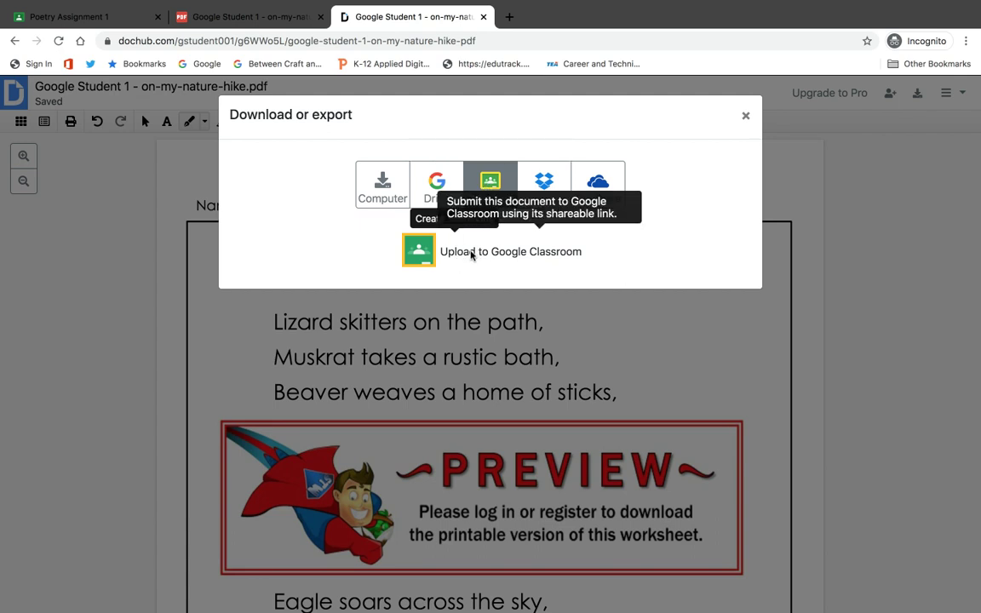
left_click(421, 252)
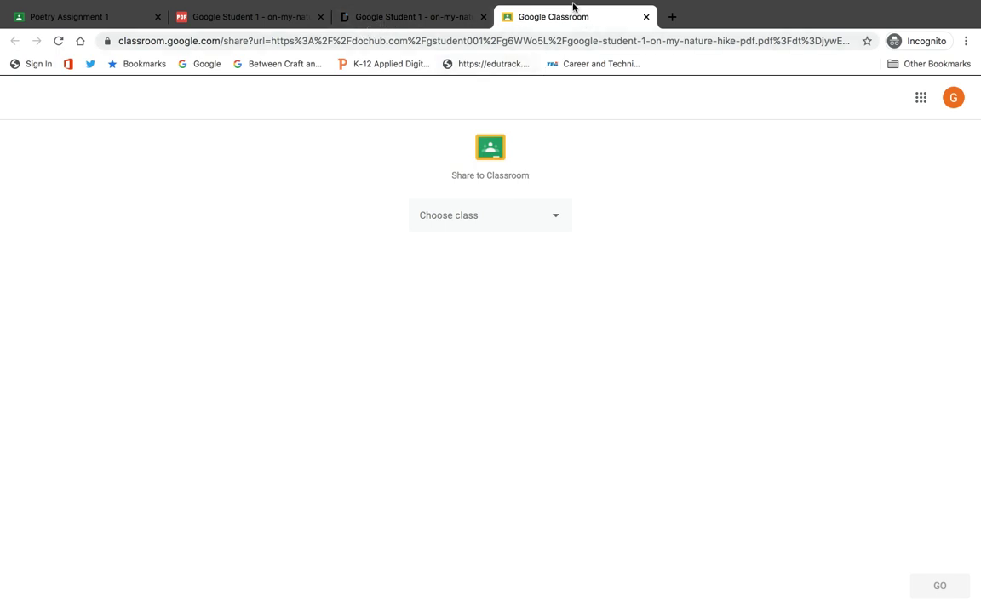
Step: Share the DocHub link to Poetry Assignment 1 in the Reading class and confirm it
left_click(553, 227)
left_click(558, 220)
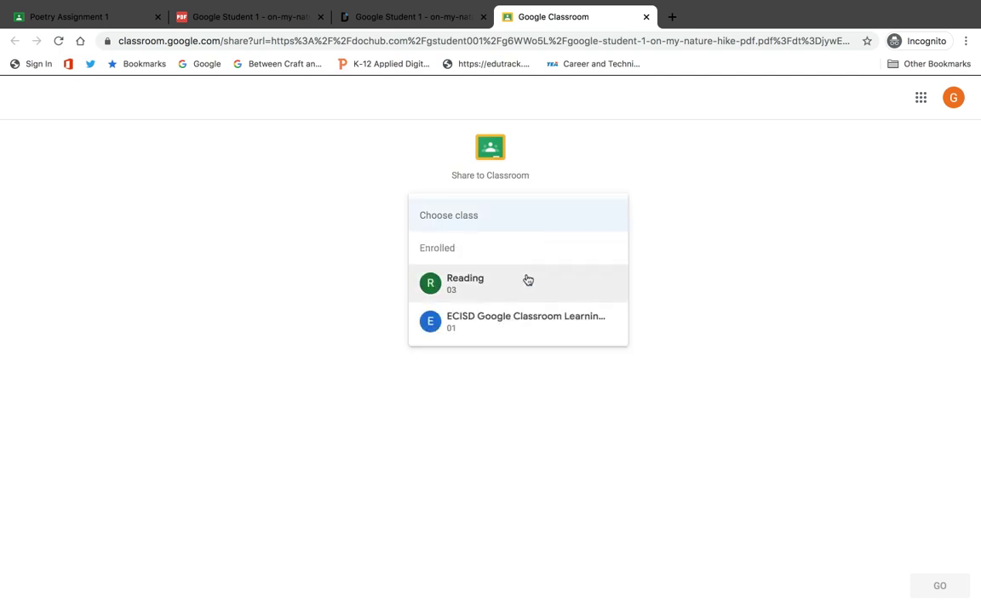
left_click(463, 292)
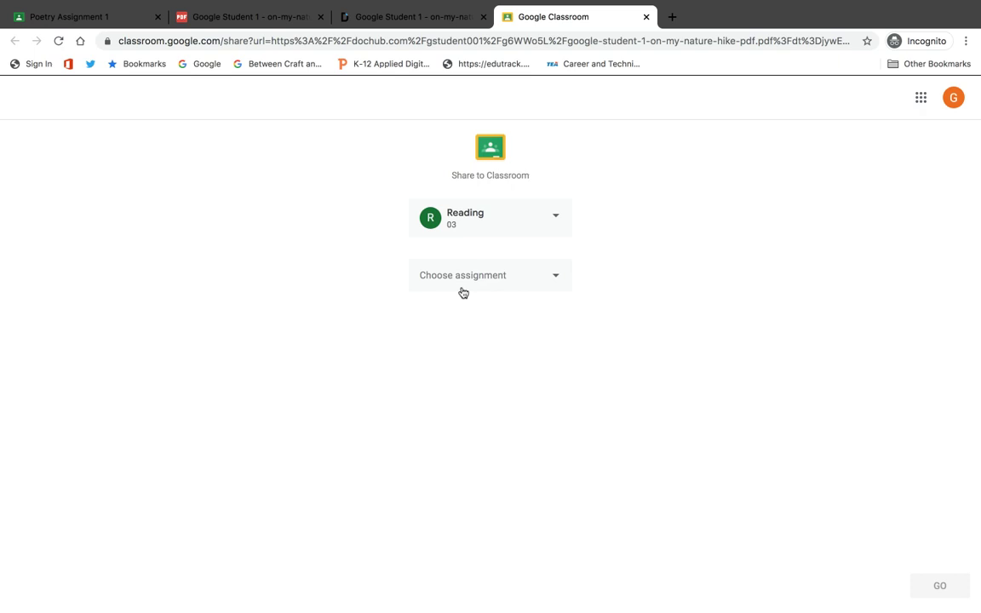
left_click(554, 280)
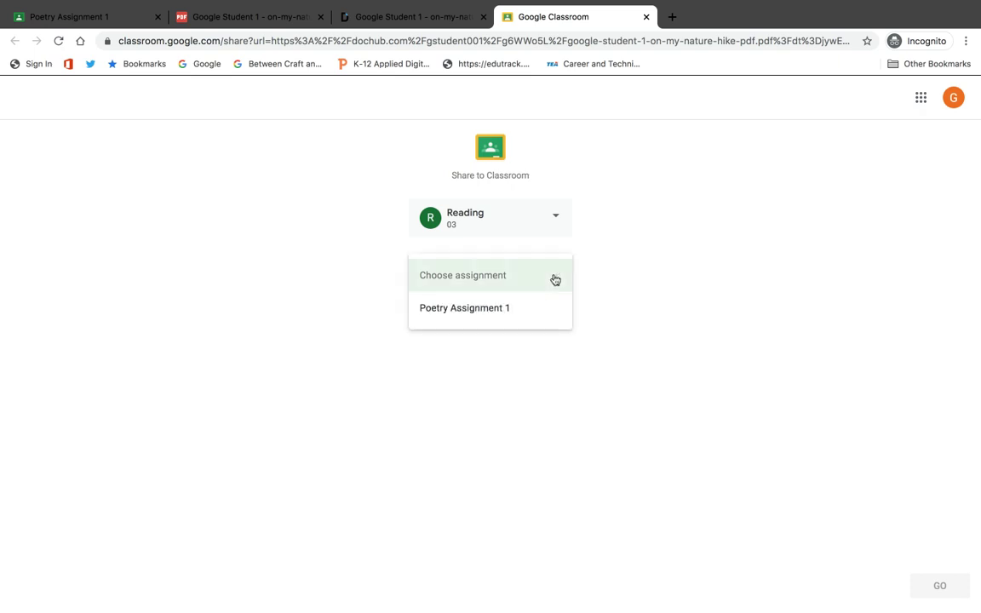
left_click(490, 311)
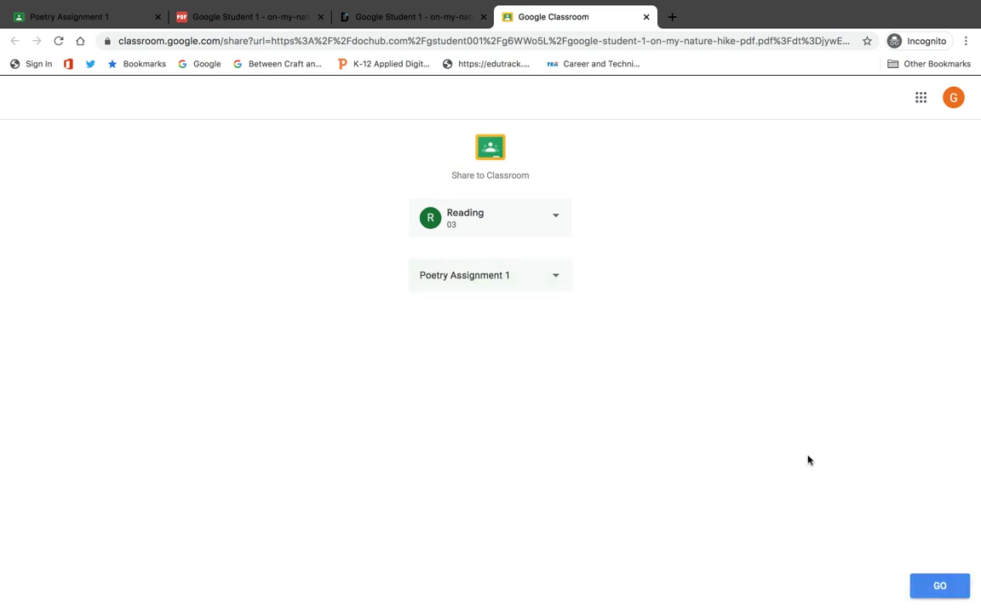
left_click(953, 594)
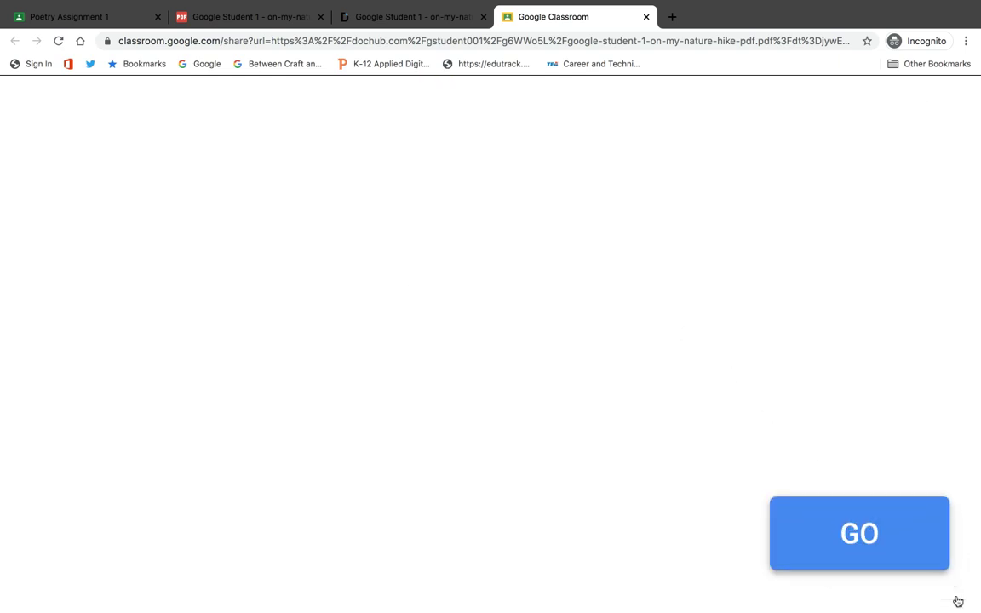
left_click(893, 548)
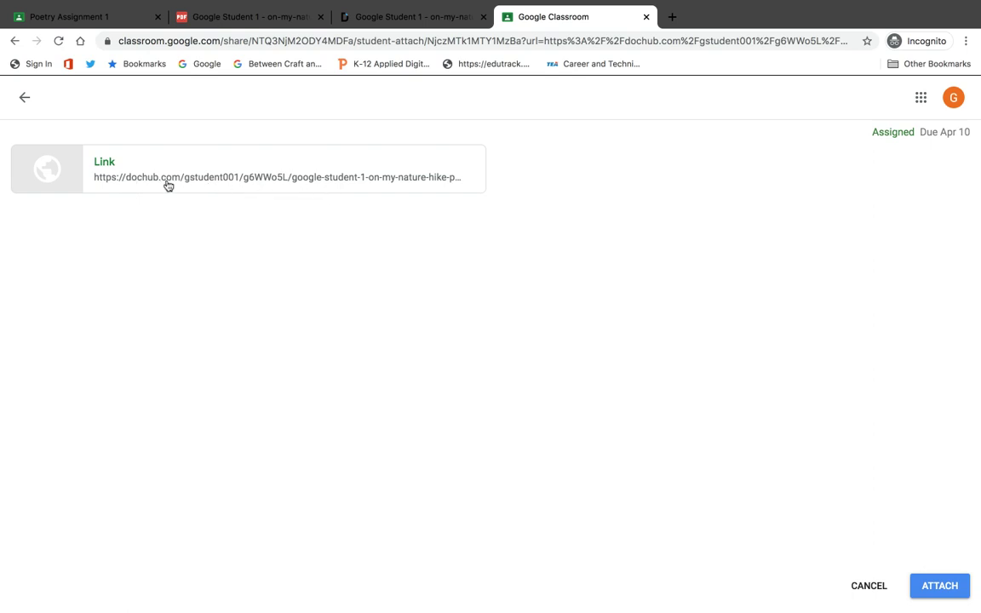
left_click(960, 584)
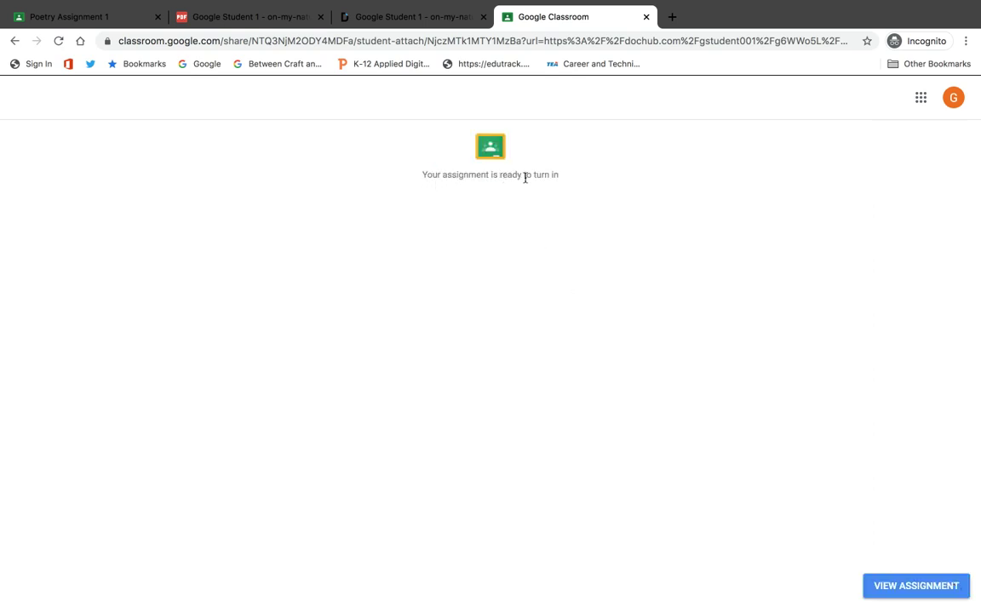
Step: View Poetry Assignment 1 with the DocHub link listed beside the copied PDF
left_click(917, 585)
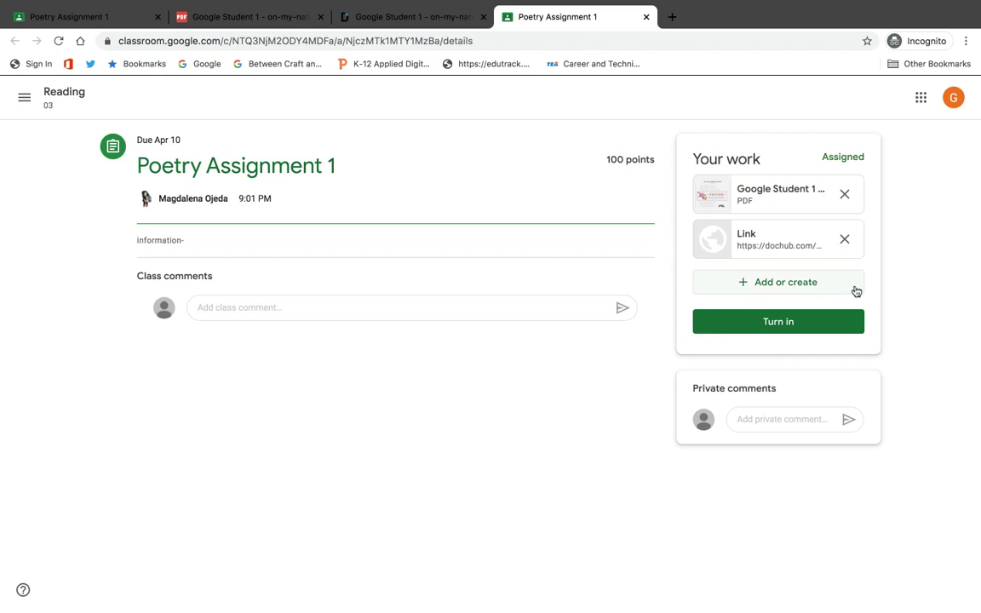
scroll(823, 264, "up", 5)
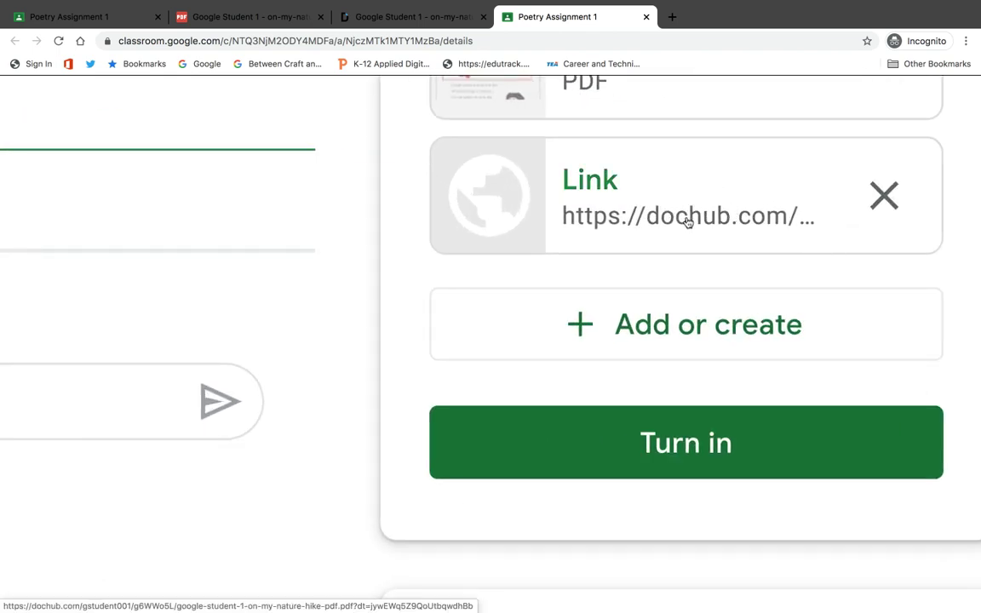
scroll(688, 222, "down", 5)
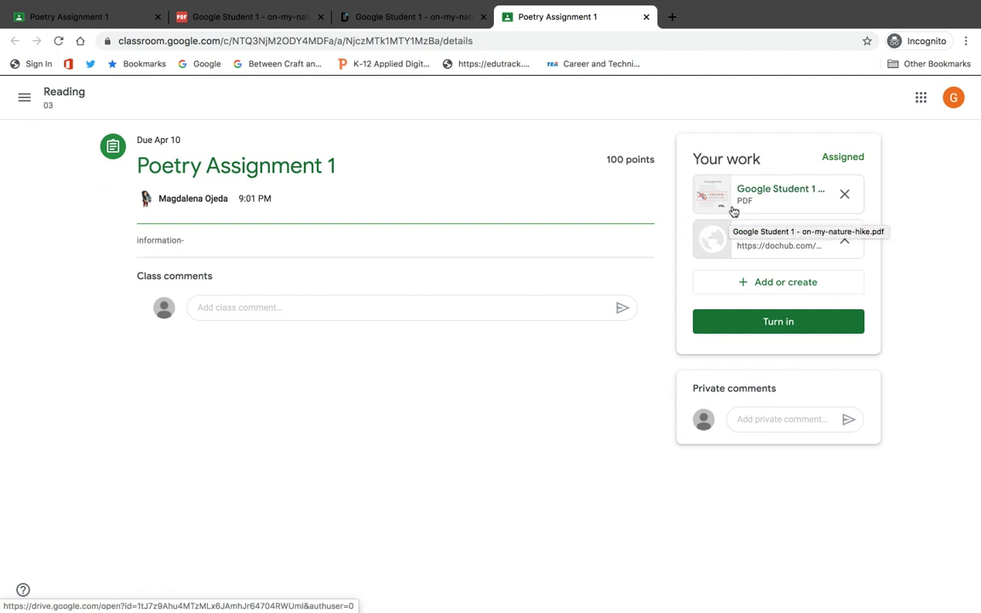
Step: Download the worksheet to the Desktop as 'Updated_Google Student 1 - on-my-nature-hike.pdf'
left_click(389, 21)
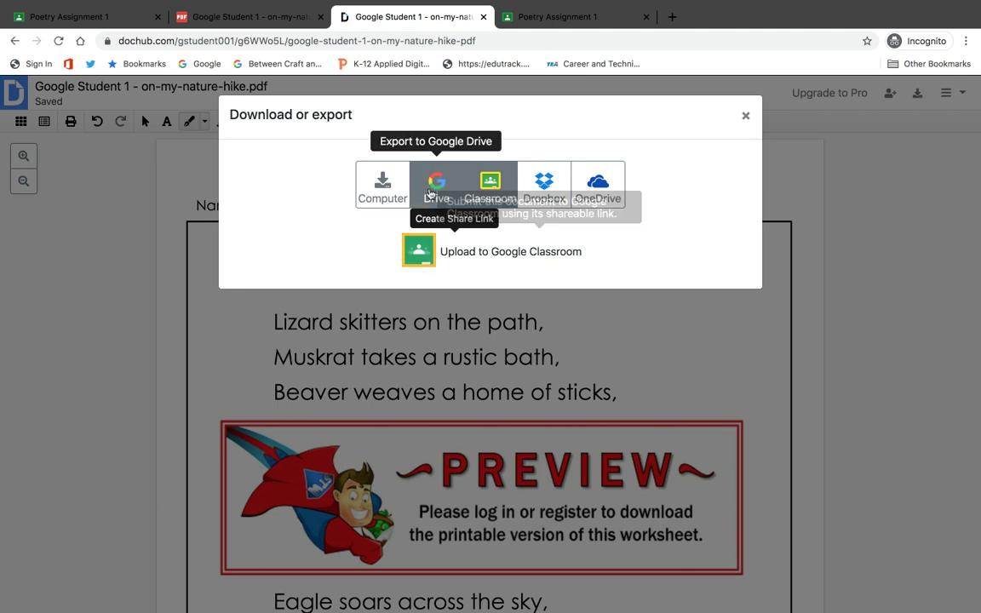
left_click(394, 195)
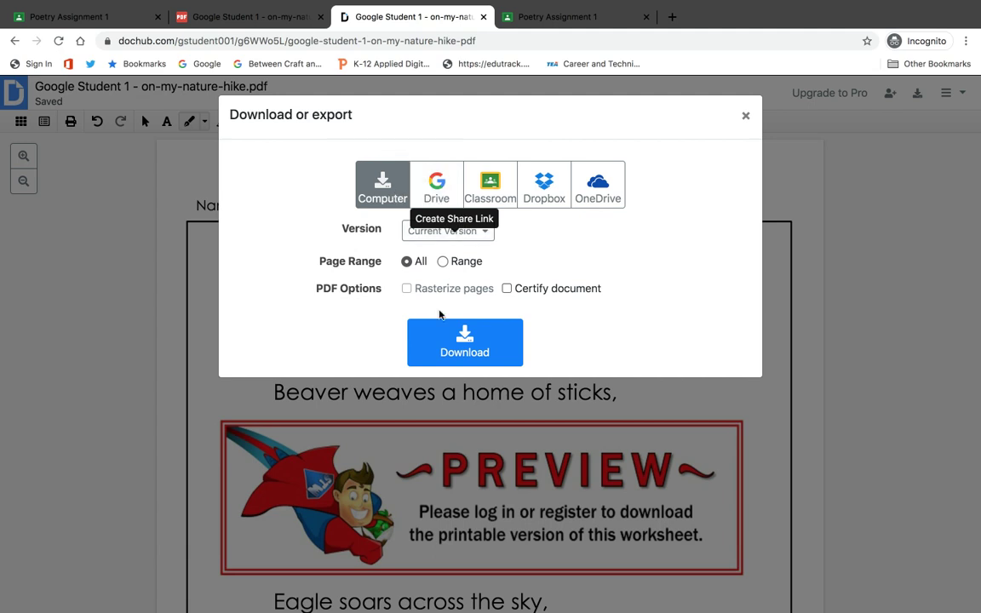
left_click(454, 351)
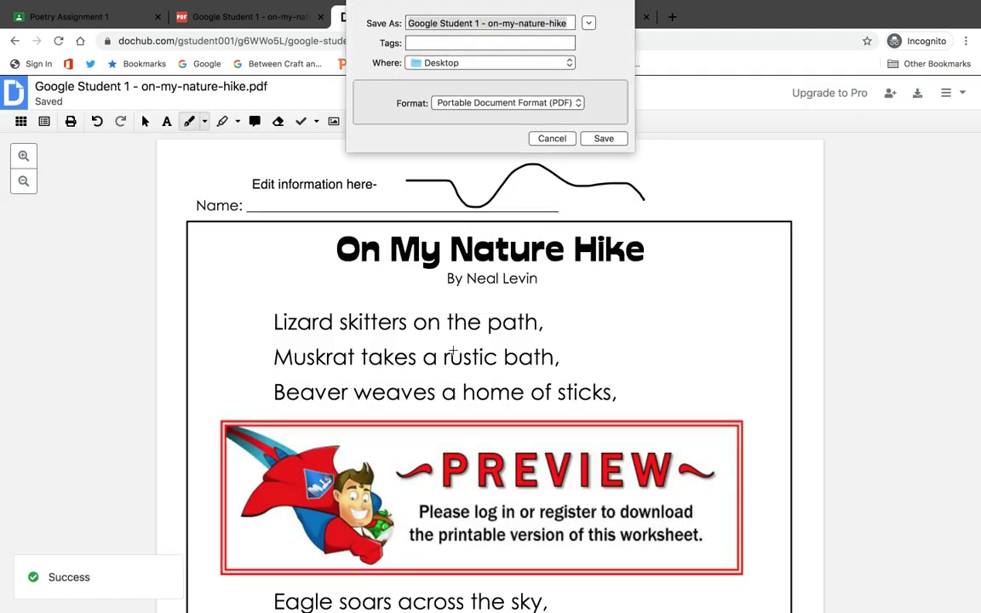
left_click(408, 24)
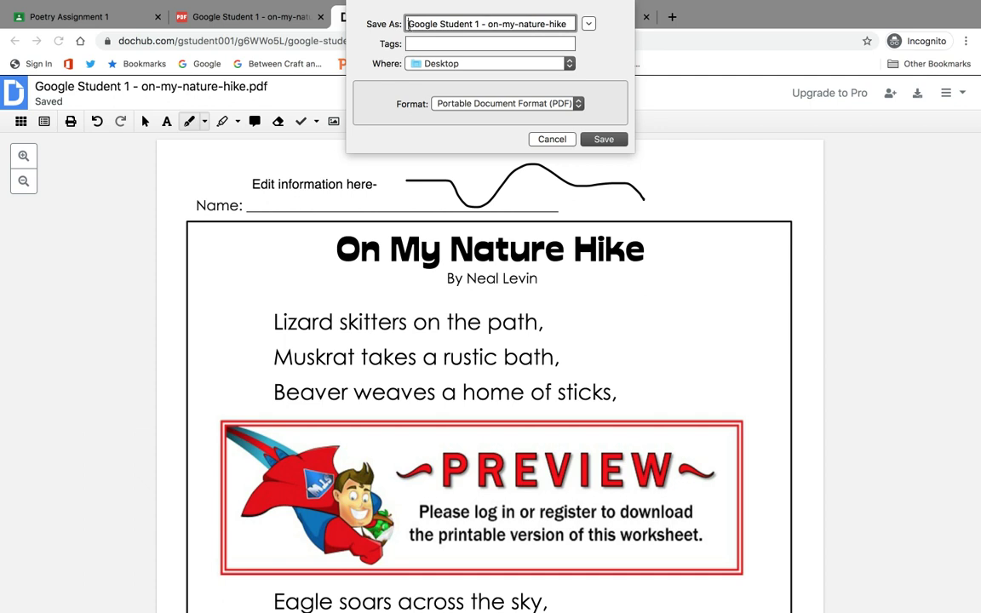
type("Updated_")
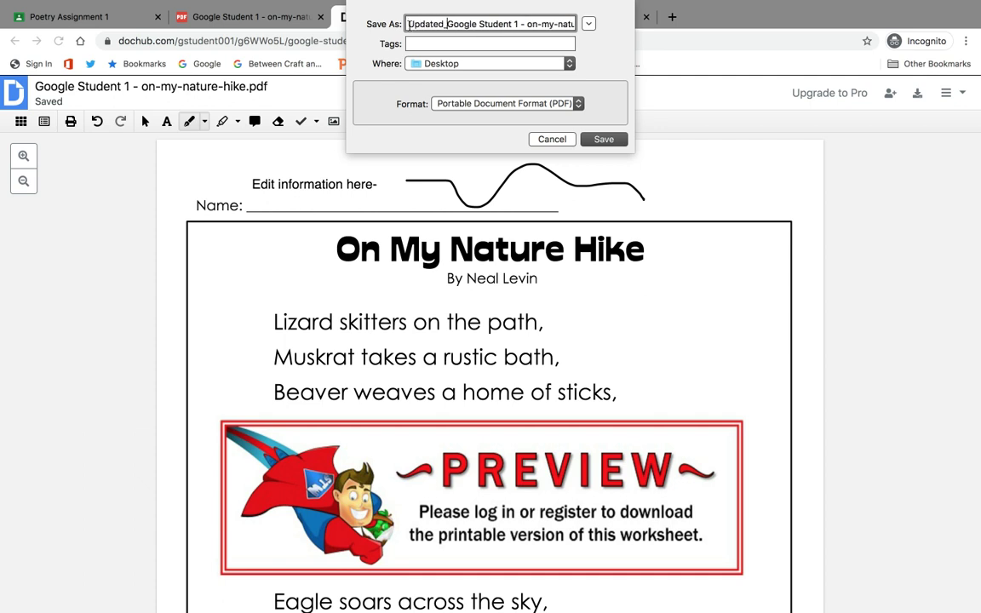
left_click(601, 138)
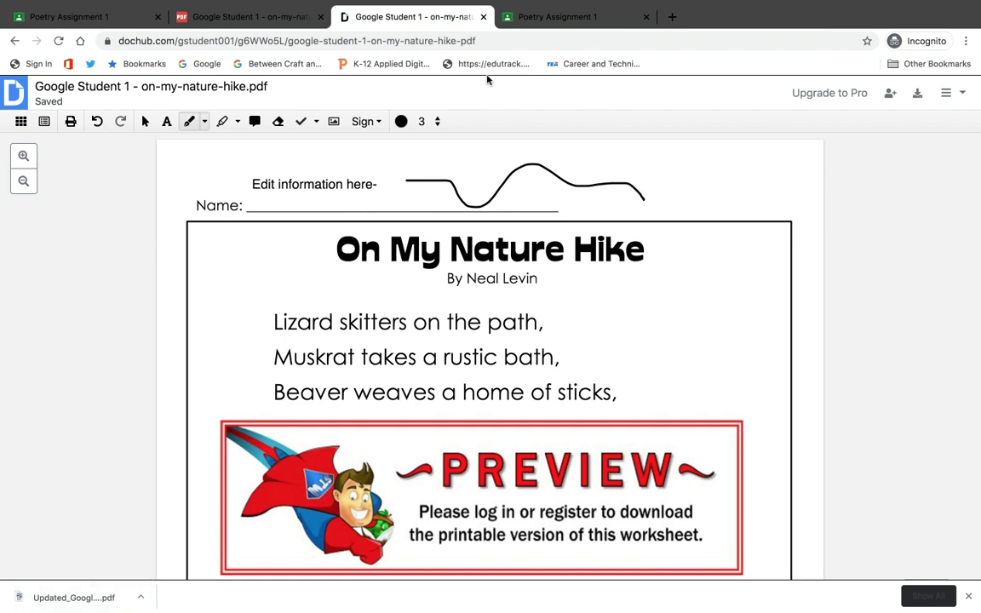
left_click(550, 19)
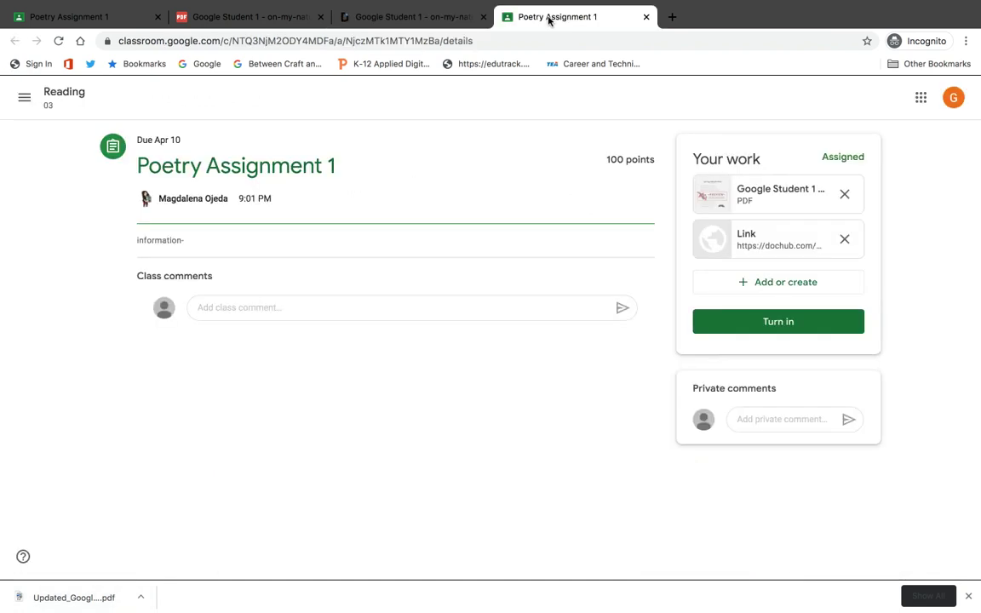
Step: Close the PDF preview and show Add or create on the student's Poetry Assignment 1 page
left_click(33, 19)
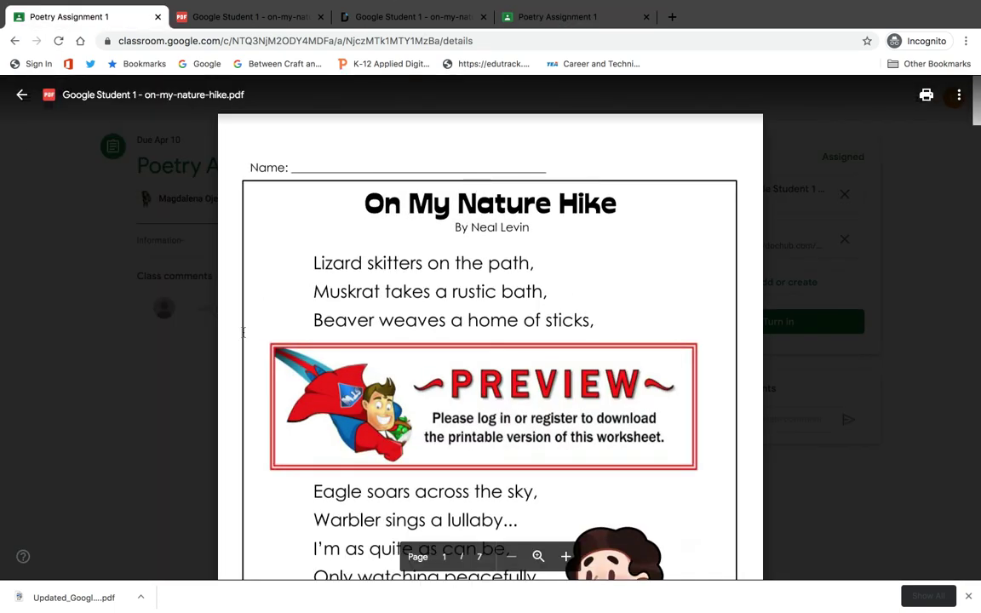
left_click(22, 94)
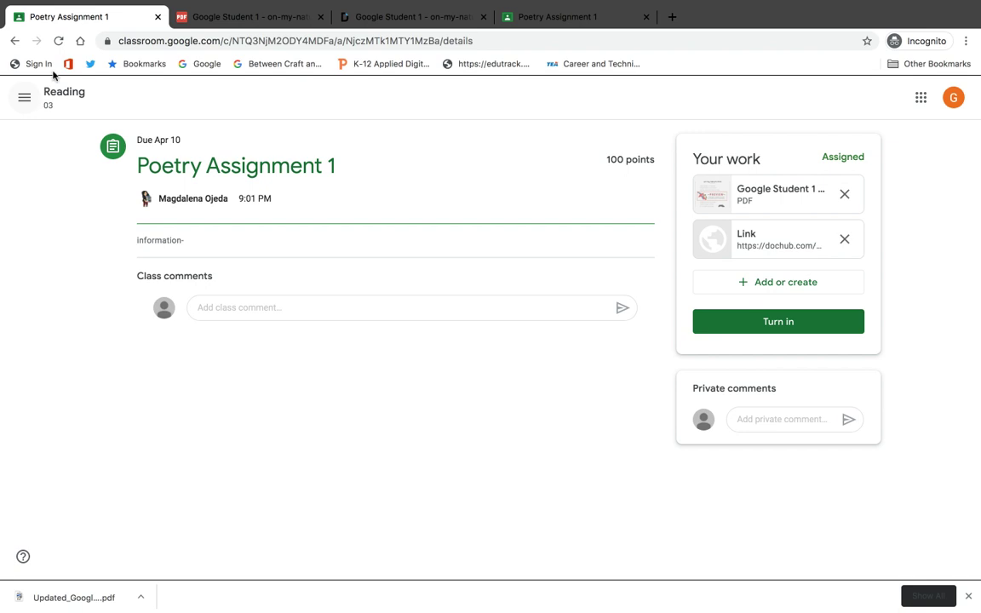
left_click(540, 16)
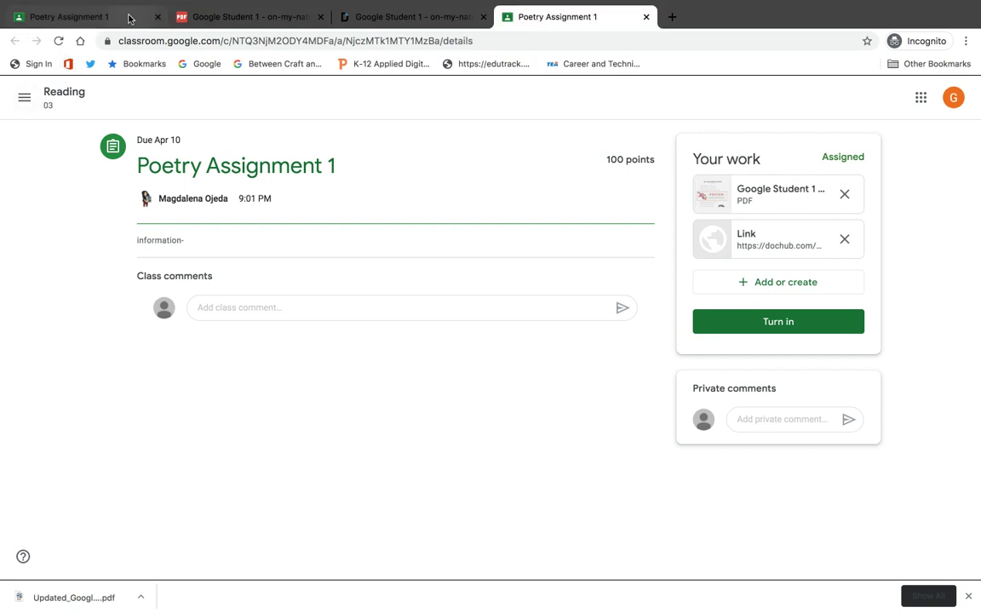
left_click(100, 23)
left_click(539, 24)
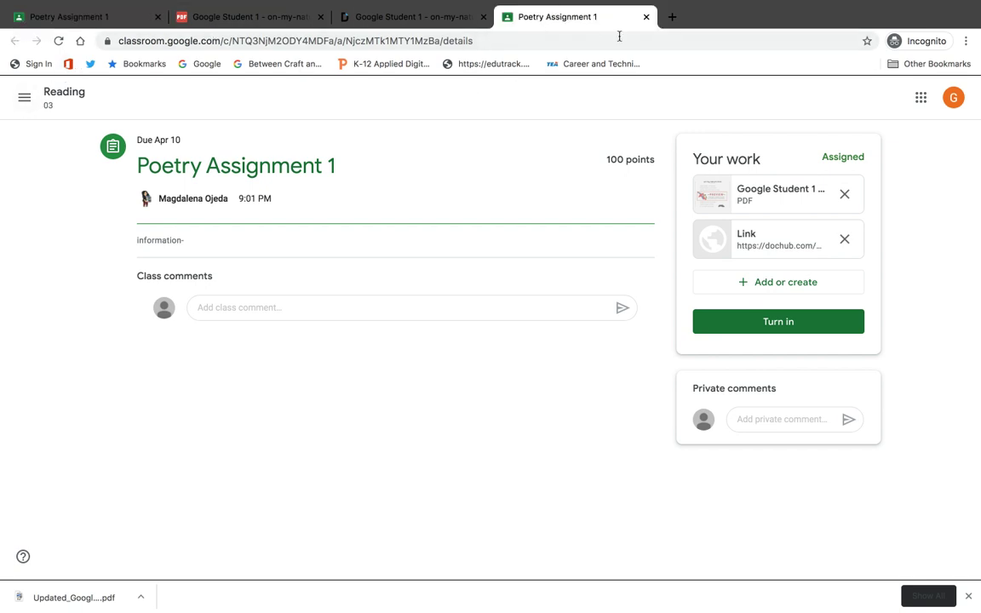
left_click(772, 286)
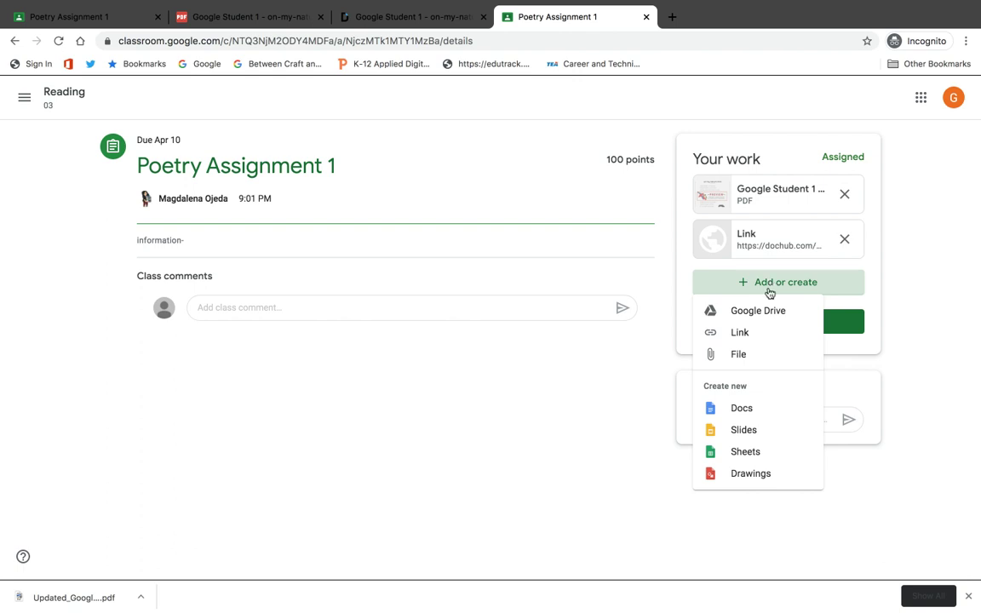
Step: Upload 'Updated_Google Student 1 - on-my-nature-hike.pdf' from the Desktop to Your work
left_click(738, 355)
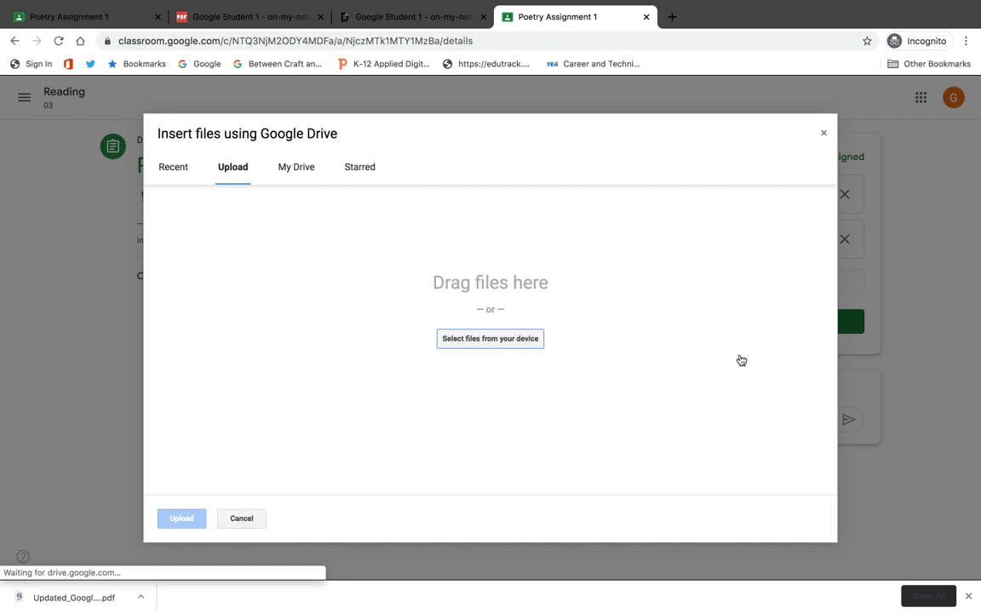
left_click(484, 340)
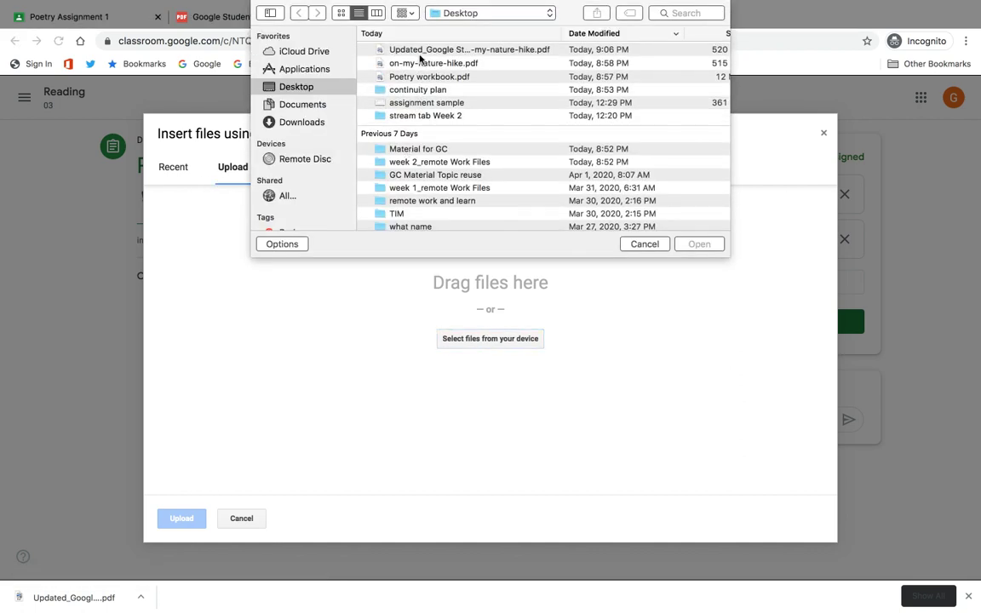
left_click(380, 51)
left_click(703, 247)
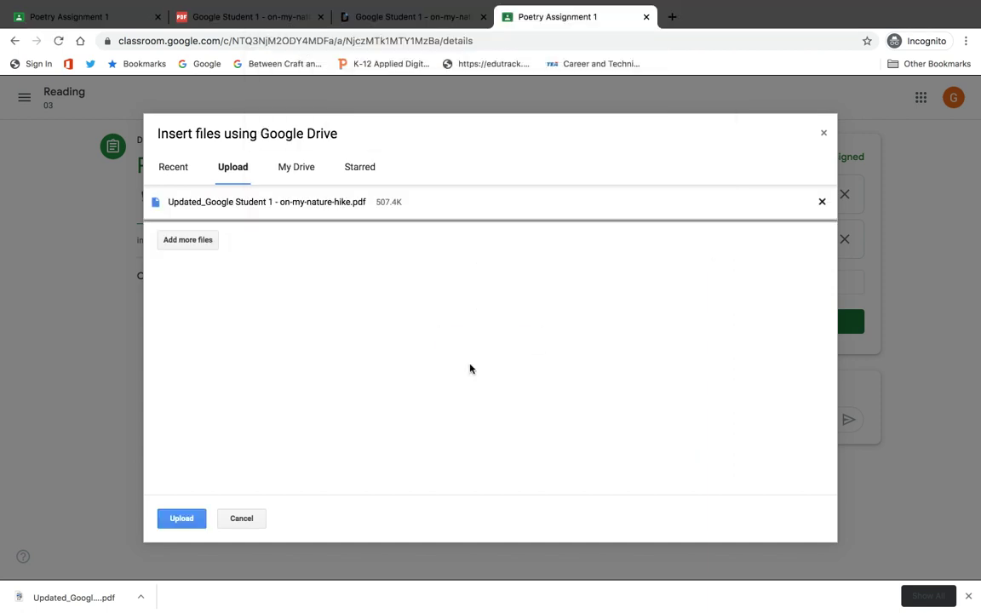
left_click(191, 519)
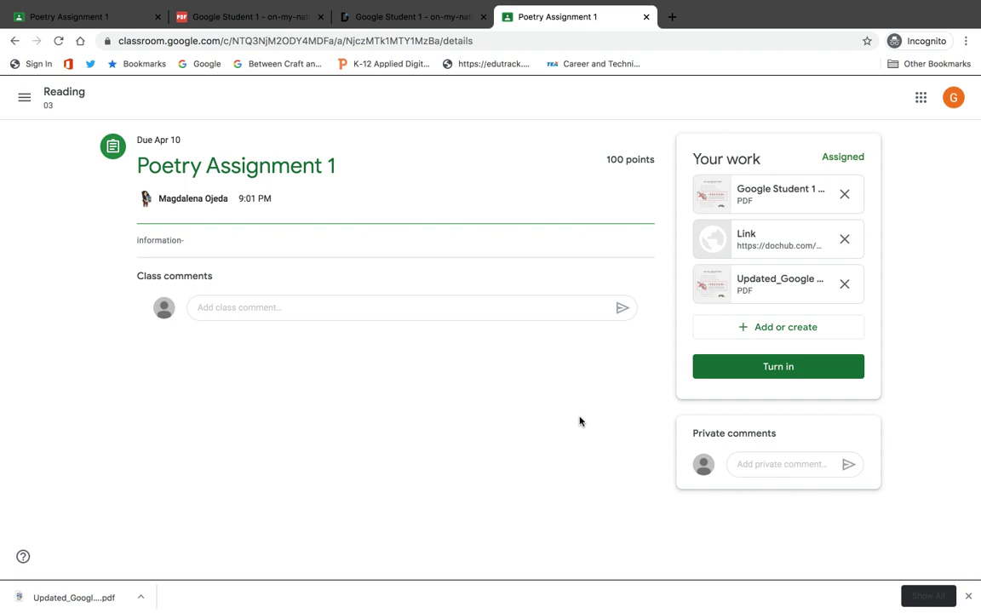
Step: Dismiss the Add or create menu and begin the class comment 'Thanks for this great assignment'
left_click(782, 332)
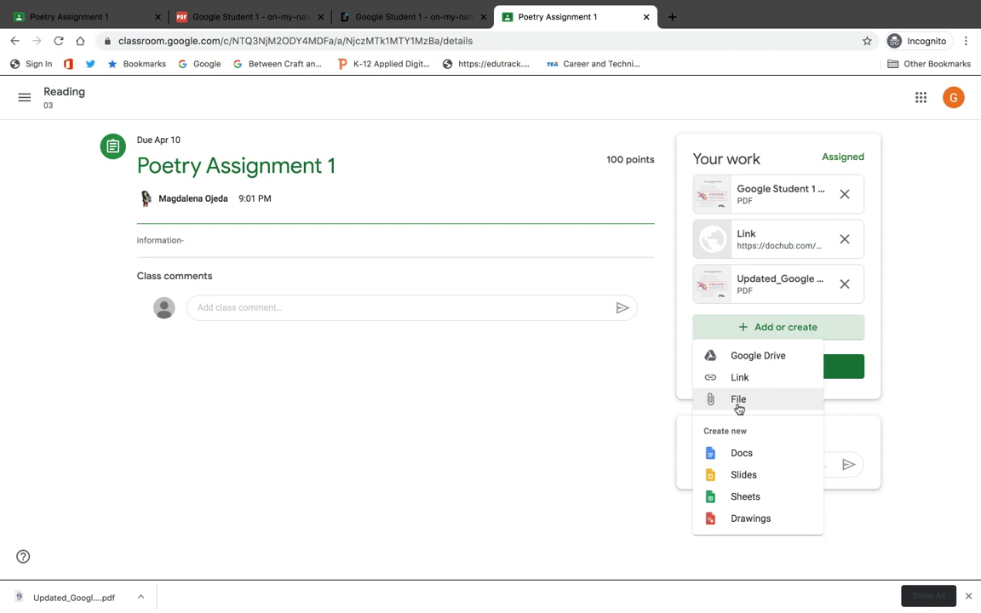
left_click(587, 445)
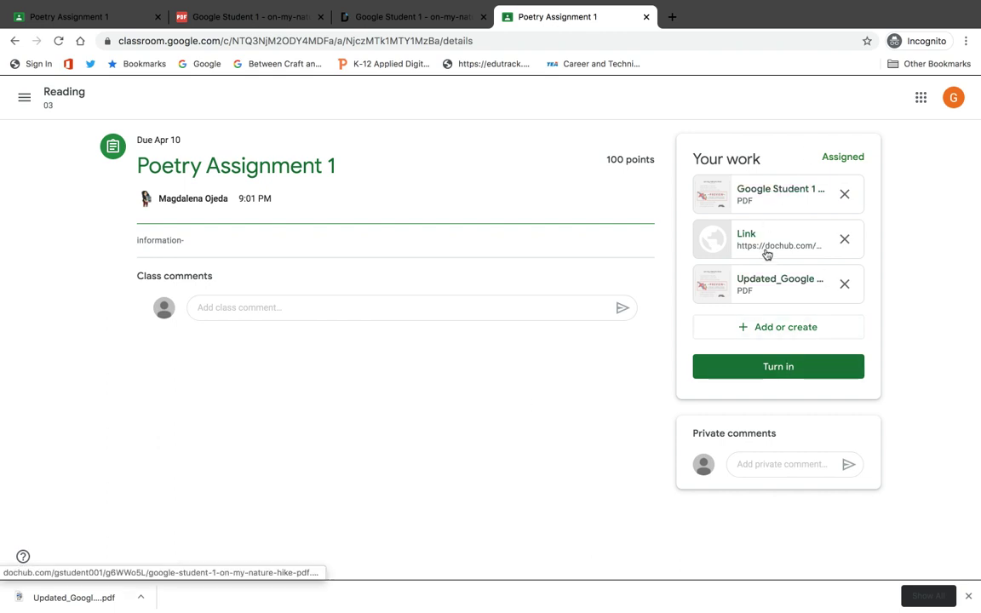
left_click(230, 306)
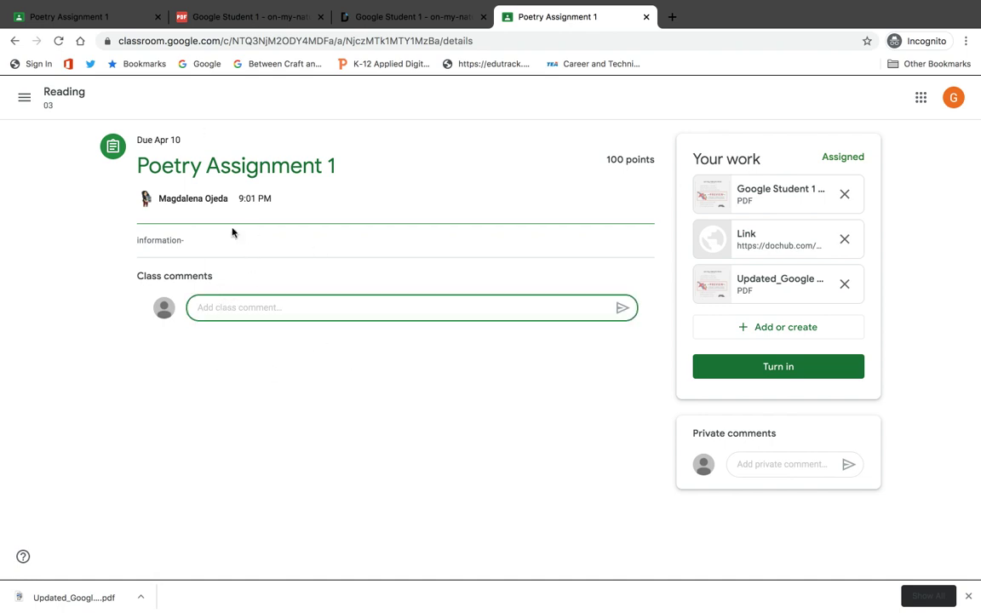
type("TH")
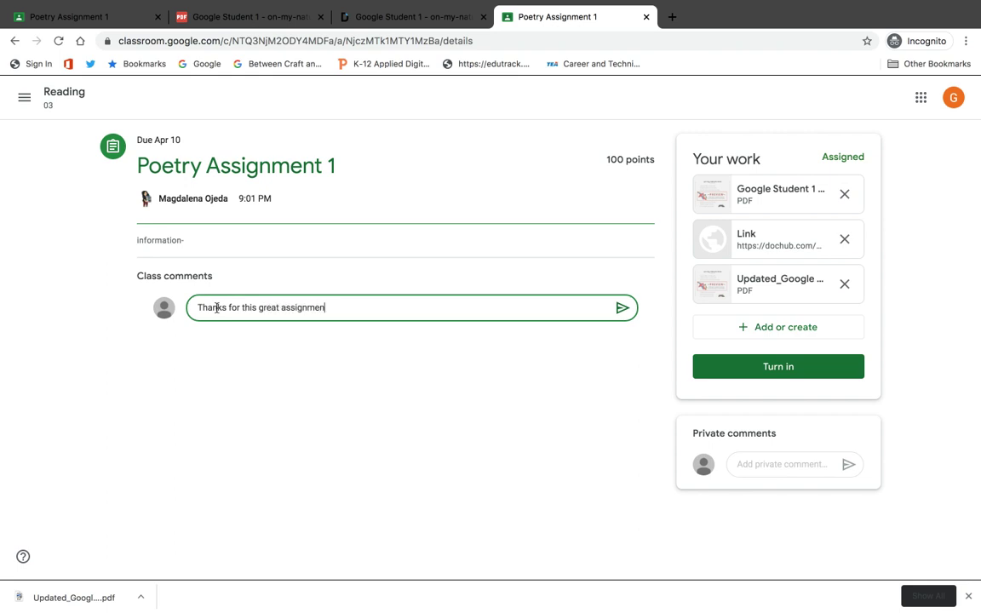
Step: Post the class comment 'Thanks for this great assignment!'
left_click(625, 310)
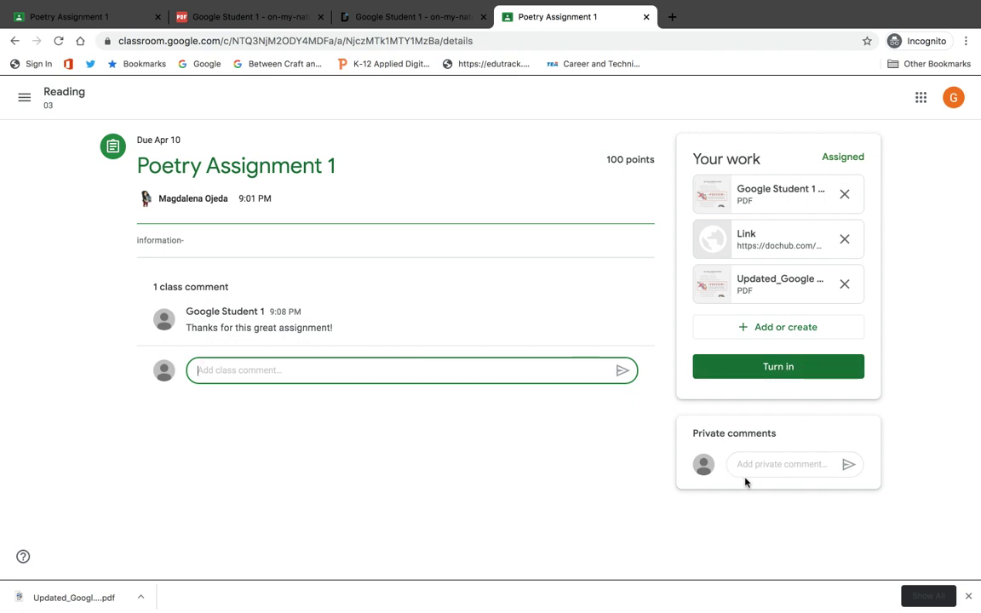
scroll(745, 478, "up", 5)
scroll(744, 482, "right", 5)
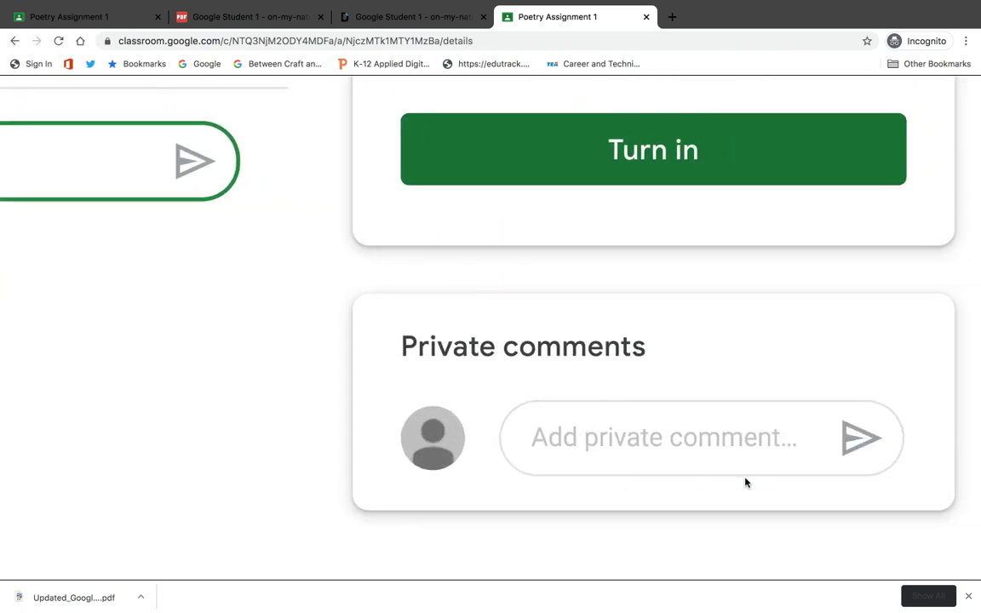
Step: Send the private comment 'Hi Miss!! I miss you!' and start turning in the work
left_click(625, 444)
type("Hi ")
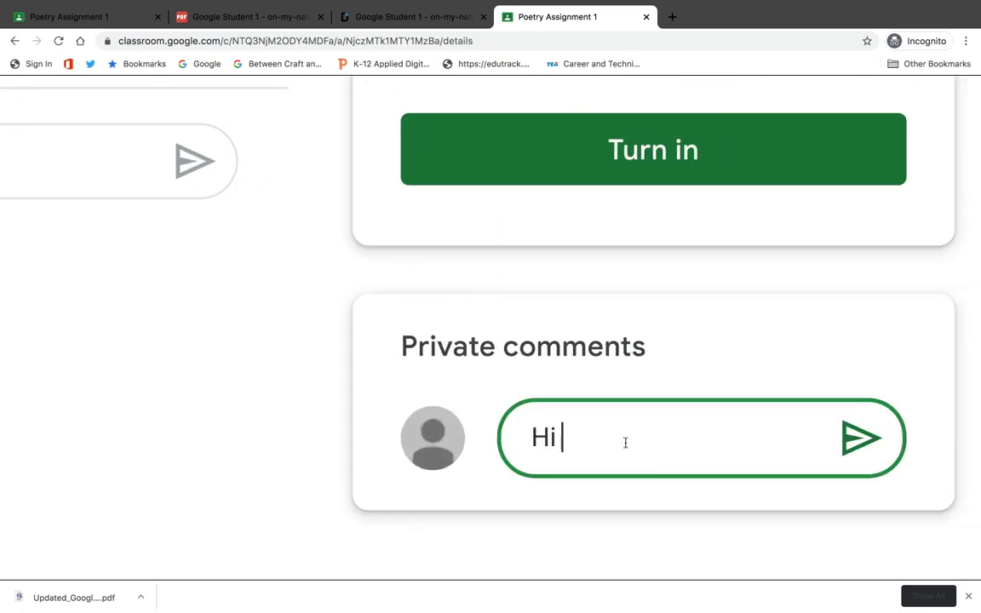
type("Miss!! I miss you!")
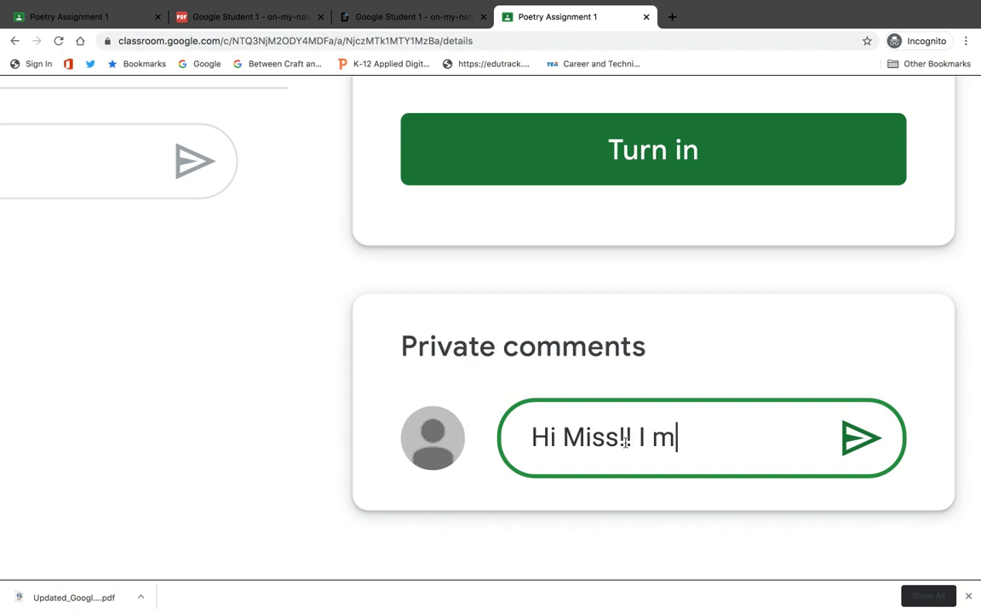
left_click(862, 437)
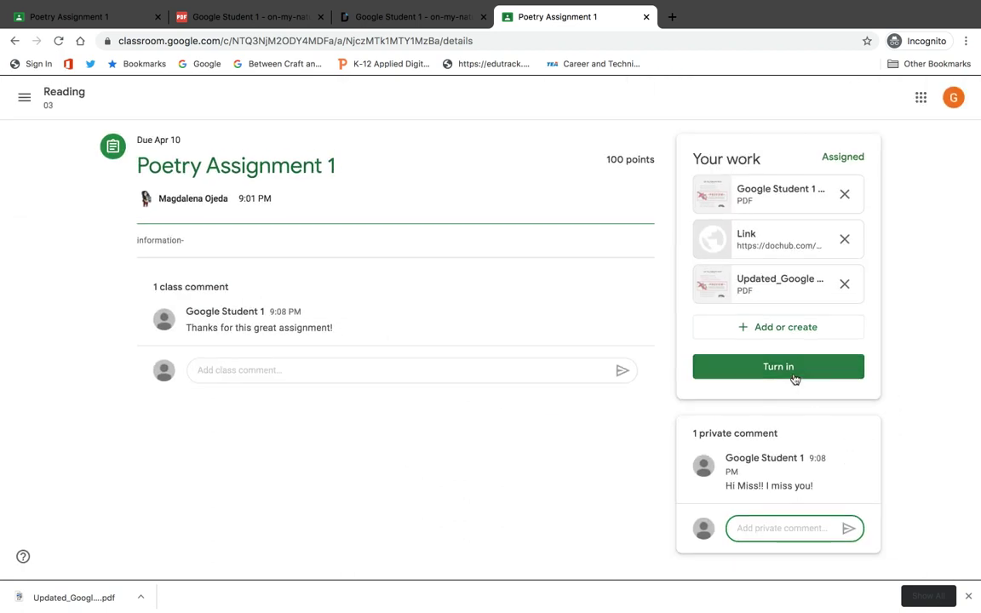
left_click(793, 375)
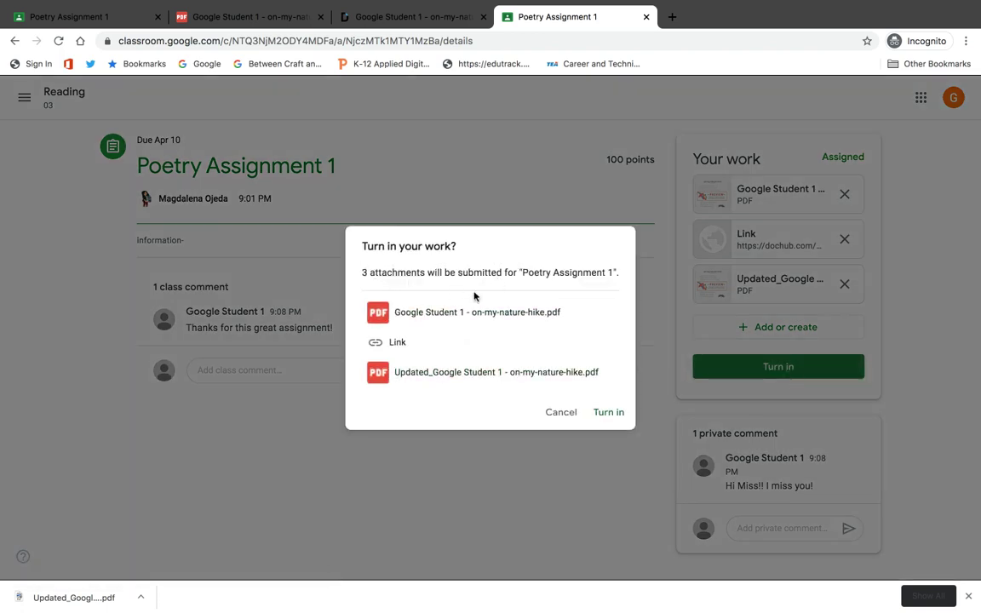
Step: Drop the original Google Student 1 PDF, turn in two attachments, and switch to the teacher's Classwork
left_click(557, 414)
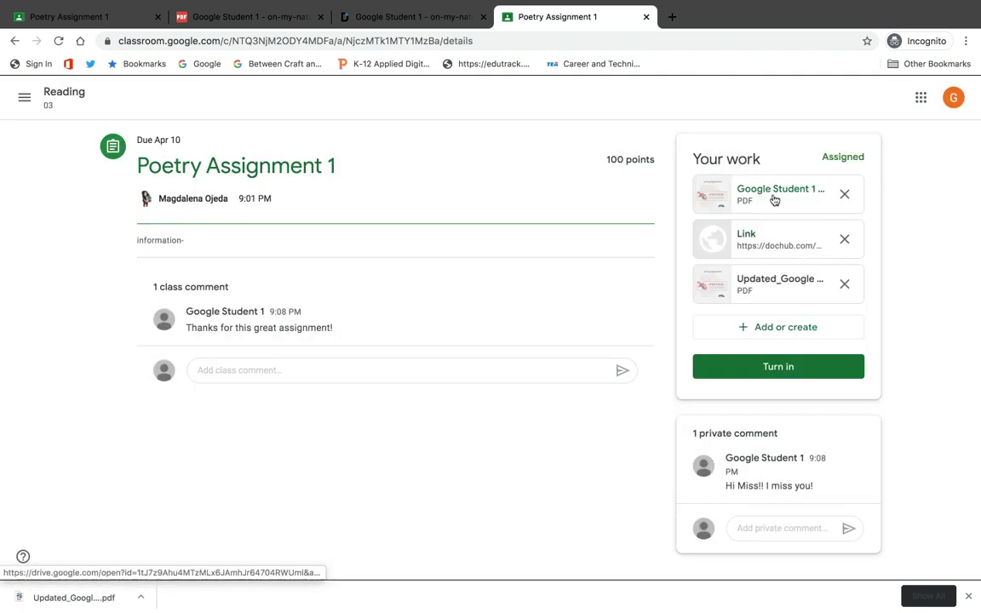
left_click(846, 195)
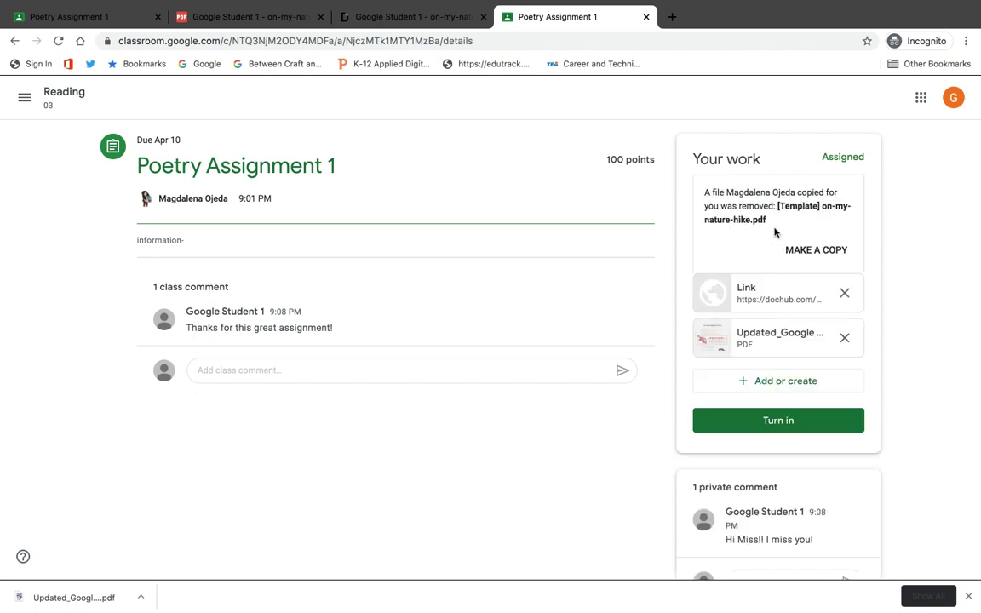
left_click(795, 423)
left_click(610, 404)
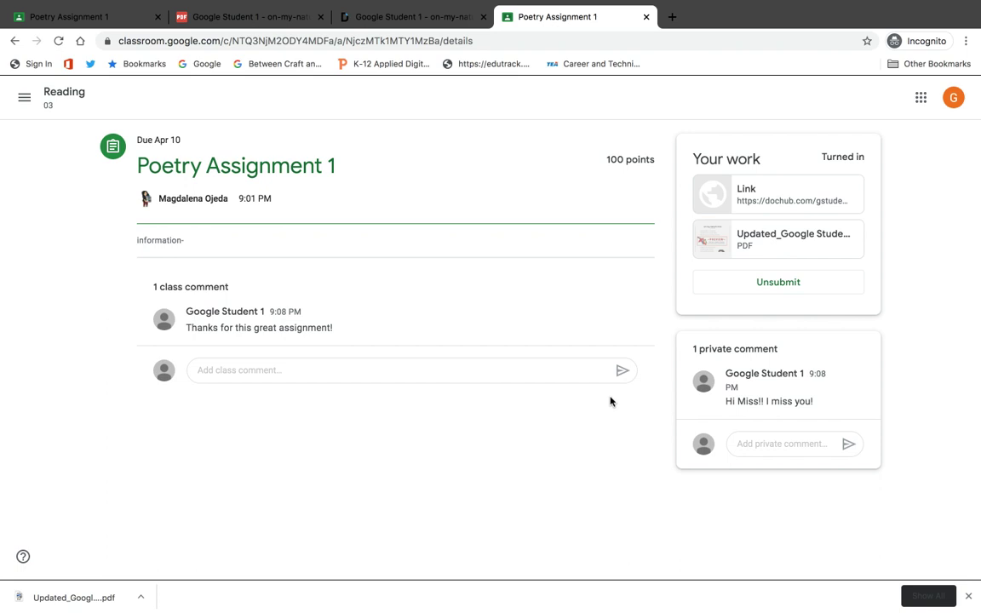
key("ctrl+Up")
left_click(482, 54)
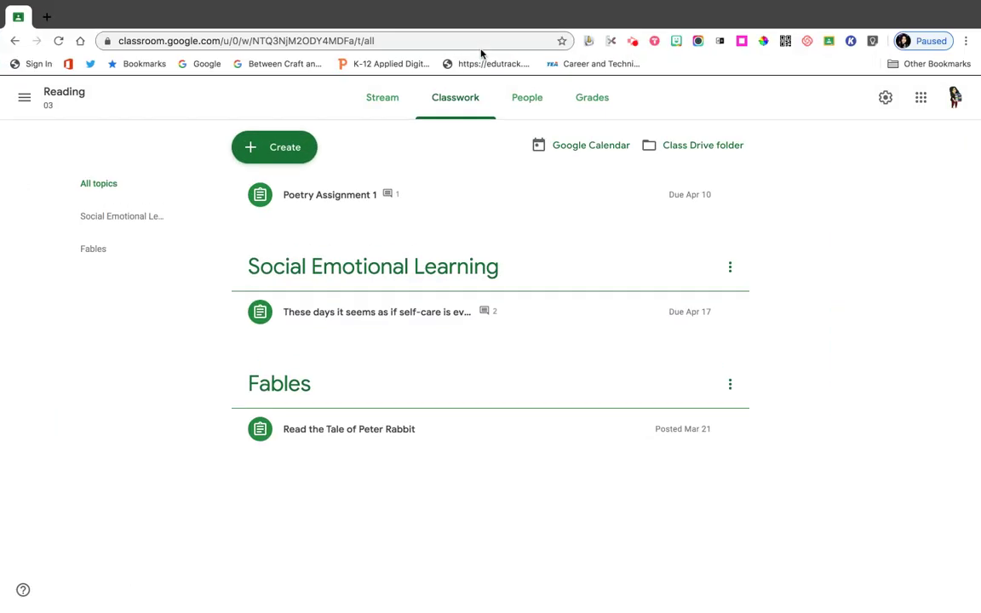
Step: Open the student's turned-in submission from Poetry Assignment 1's '1 Turned in' list
left_click(59, 41)
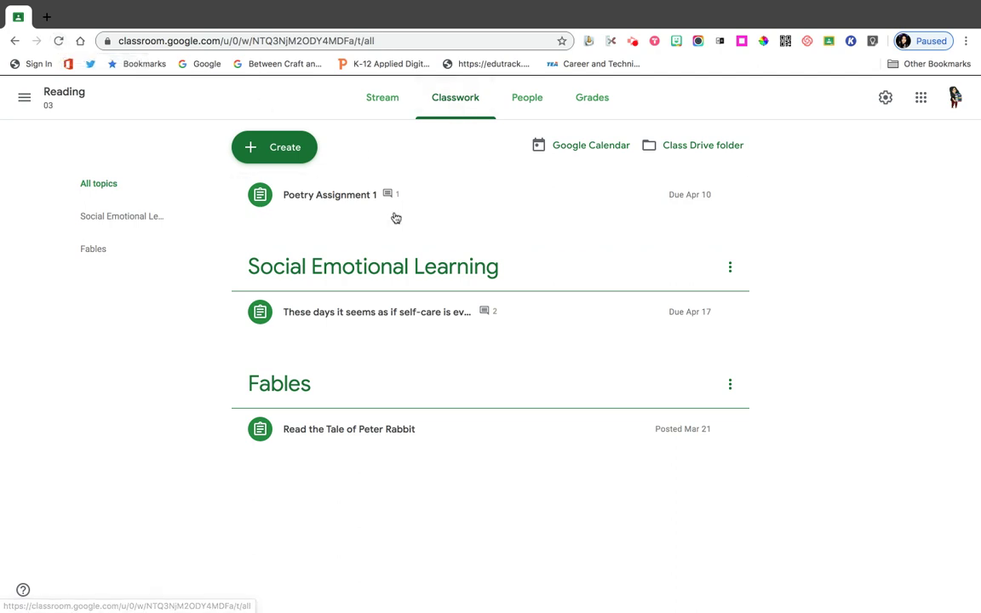
scroll(403, 199, "up", 3)
scroll(402, 199, "up", 3)
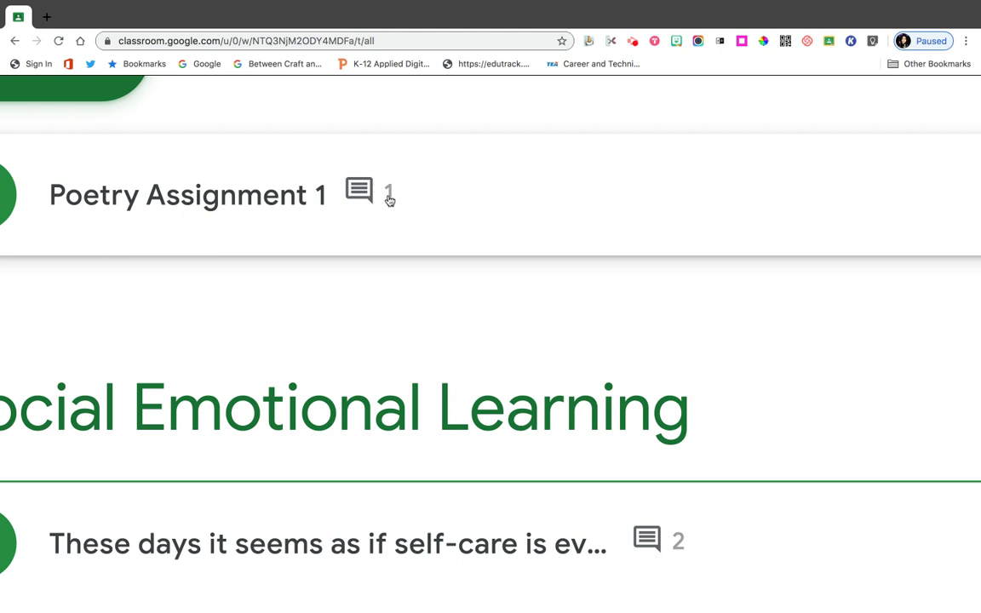
left_click(382, 198)
scroll(382, 199, "down", 3)
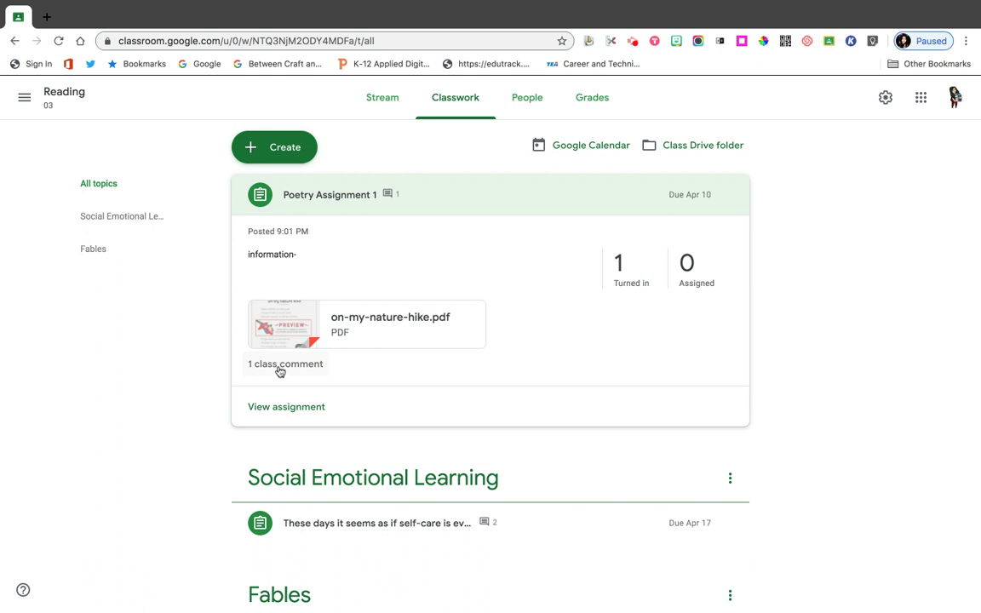
left_click(636, 275)
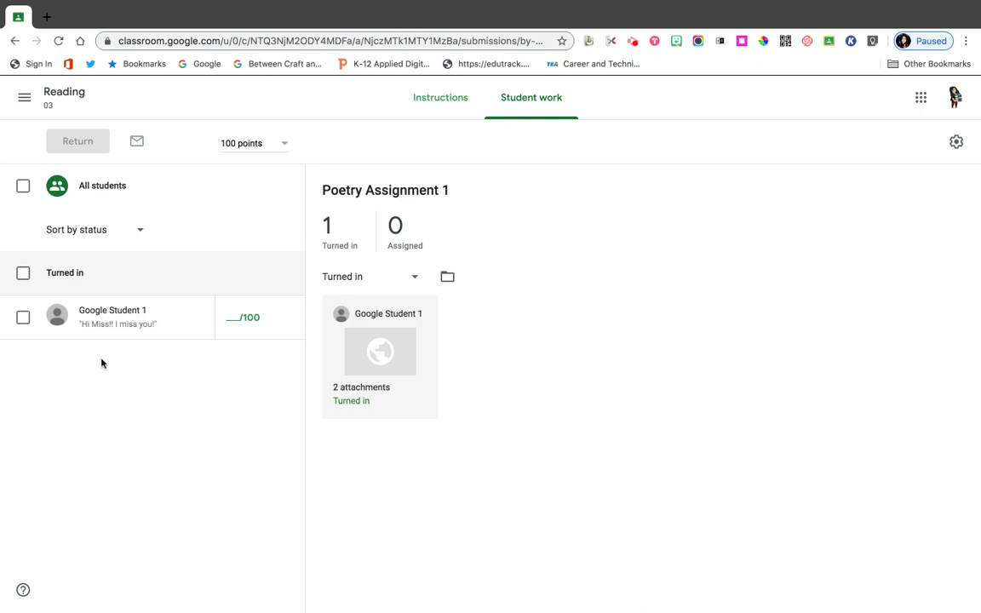
left_click(121, 312)
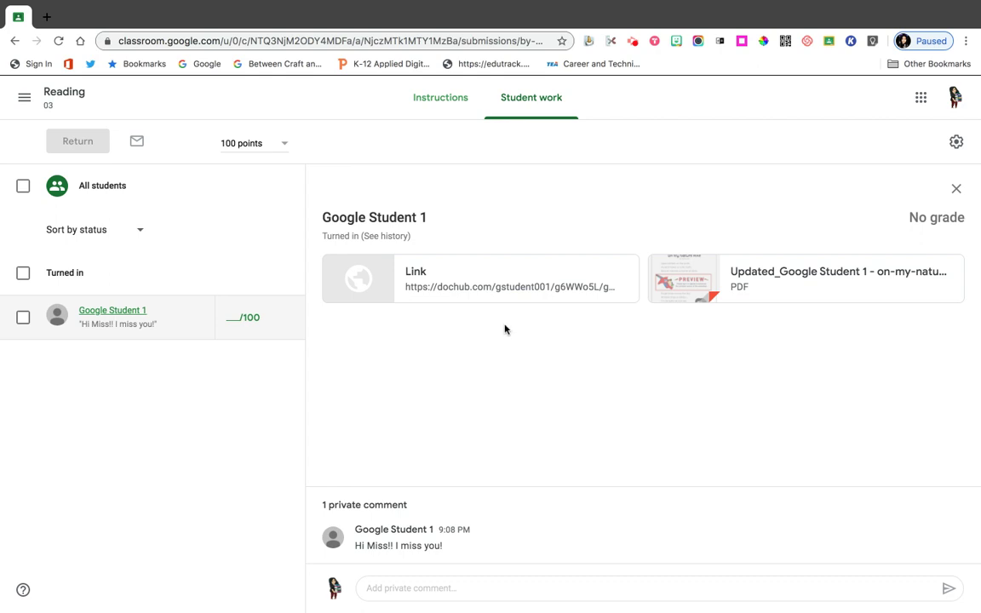
Step: Review the linked on-my-nature-hike PDF, then open the submission in the grading view
left_click(495, 287)
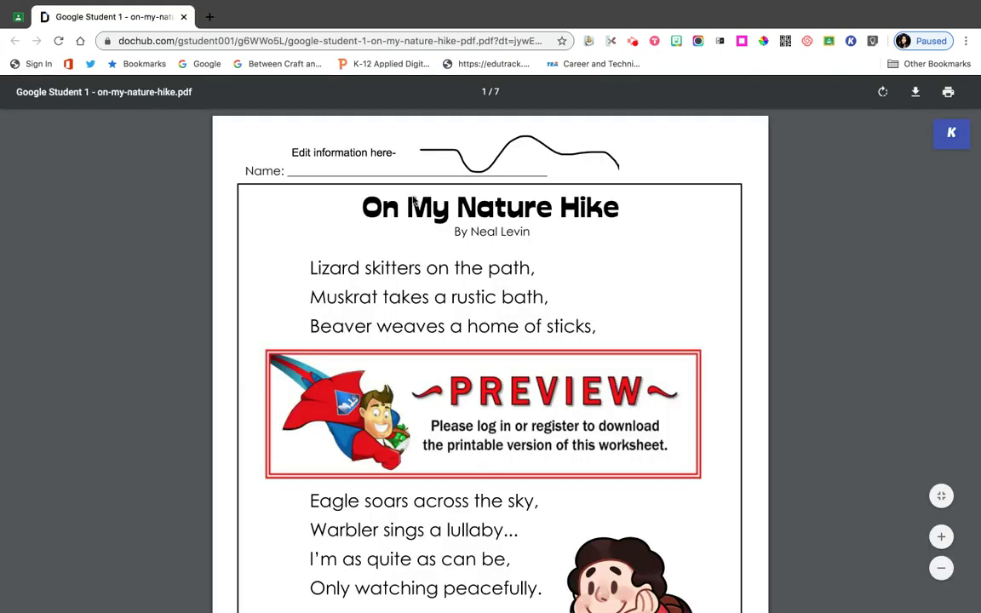
scroll(355, 154, "up", 5)
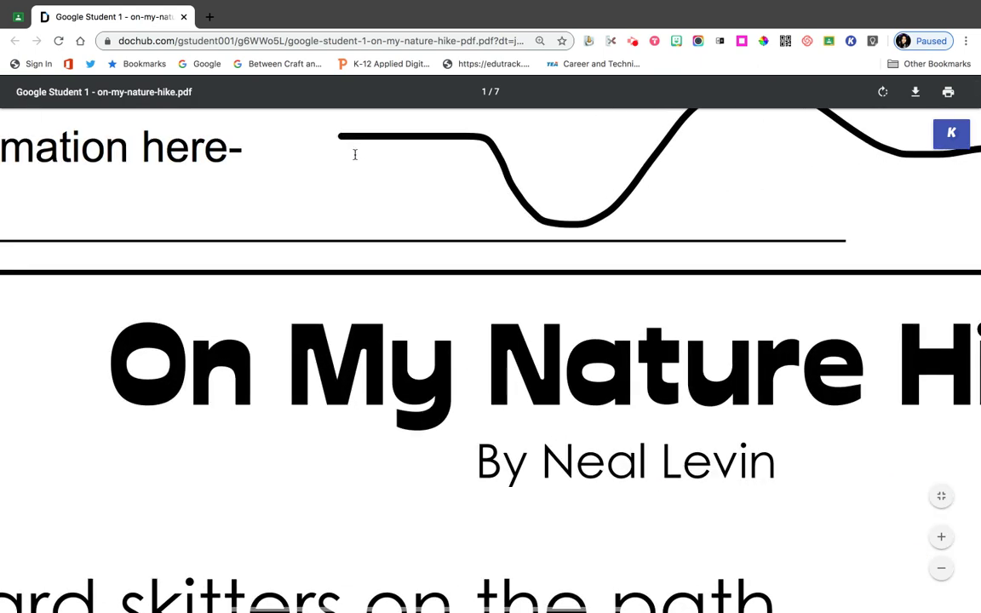
scroll(355, 154, "down", 5)
mouse_move(17, 2)
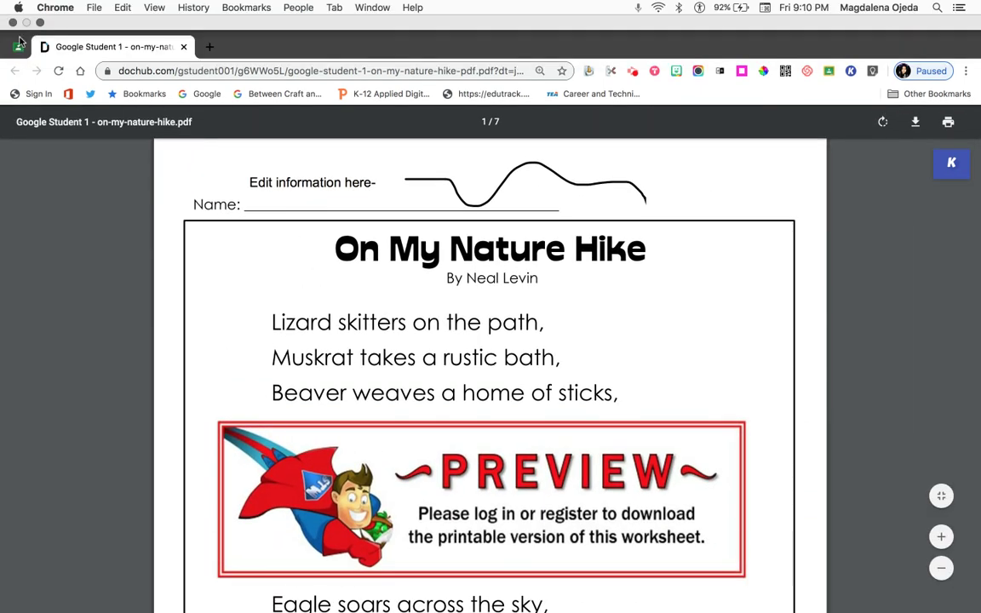
left_click(19, 48)
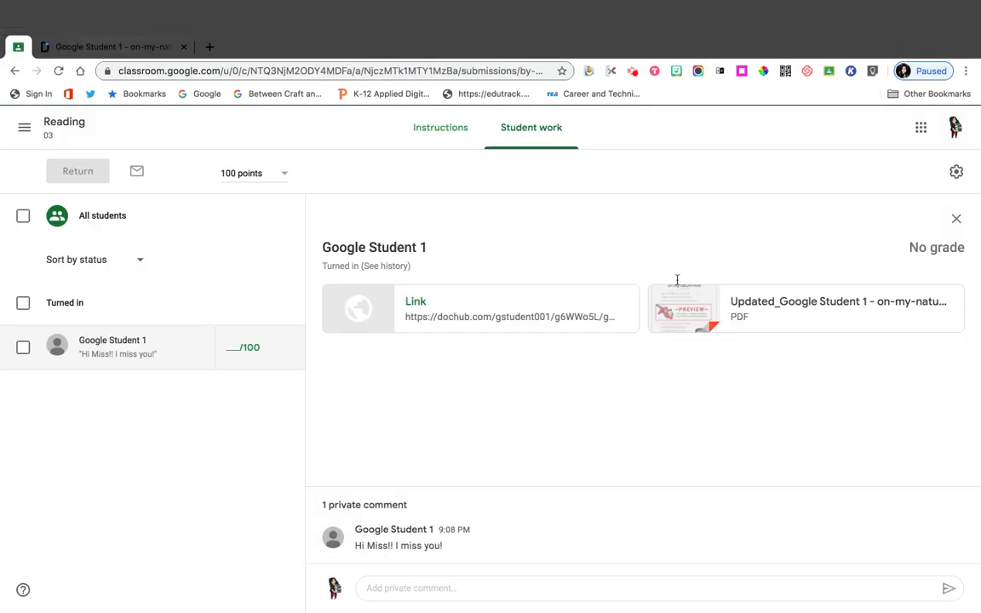
left_click(741, 286)
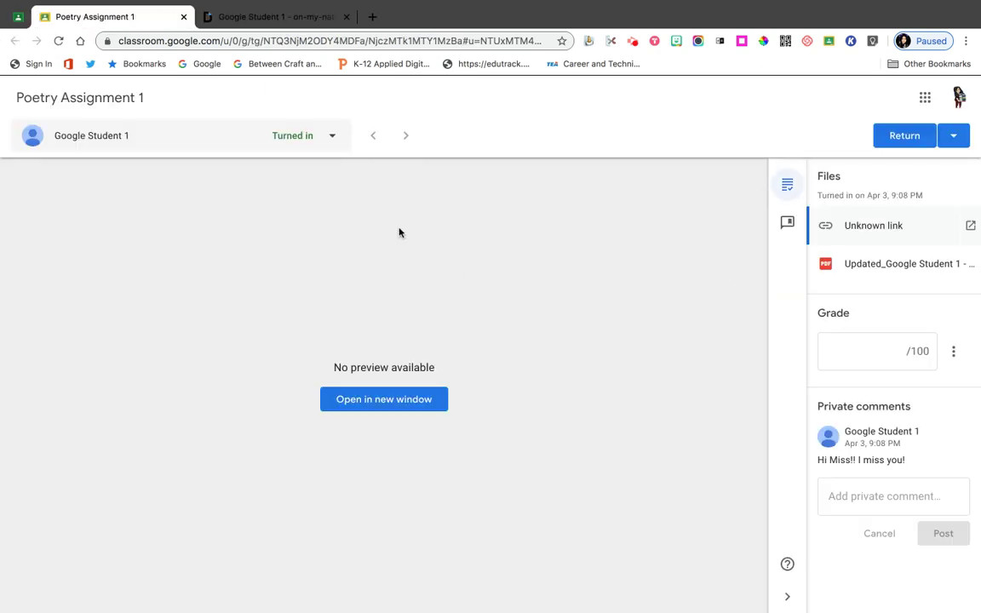
Step: Open the student's Poetry Assignment 1 PDF in the grader
left_click(382, 402)
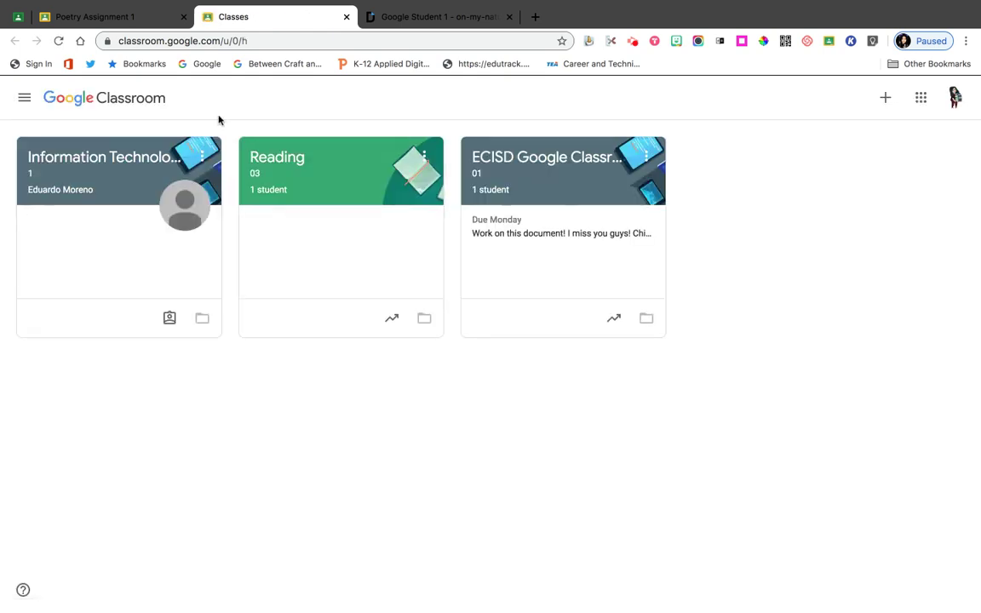
left_click(347, 17)
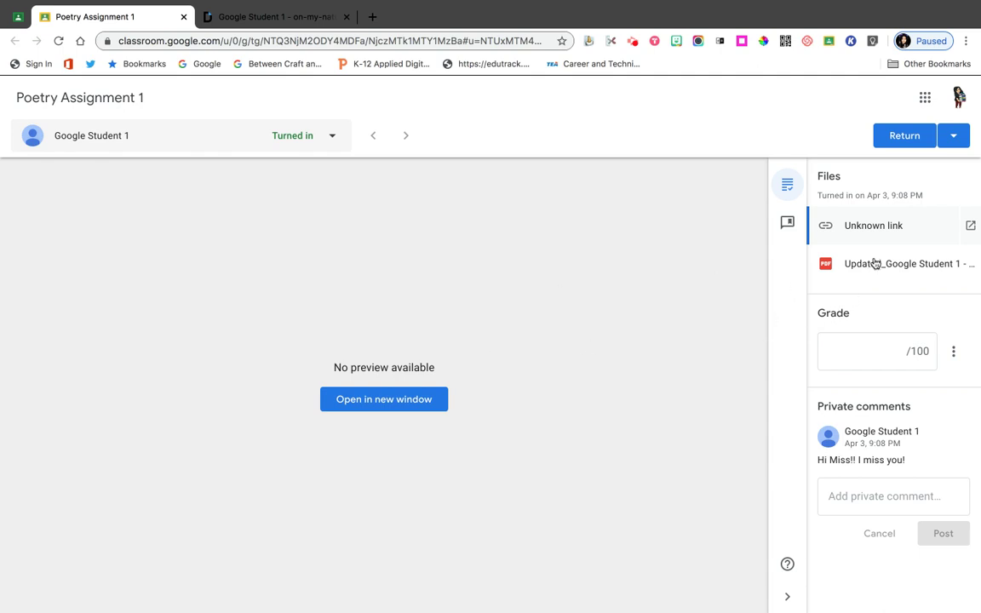
scroll(874, 263, "up", 2)
scroll(874, 264, "up", 2)
scroll(876, 264, "down", 5)
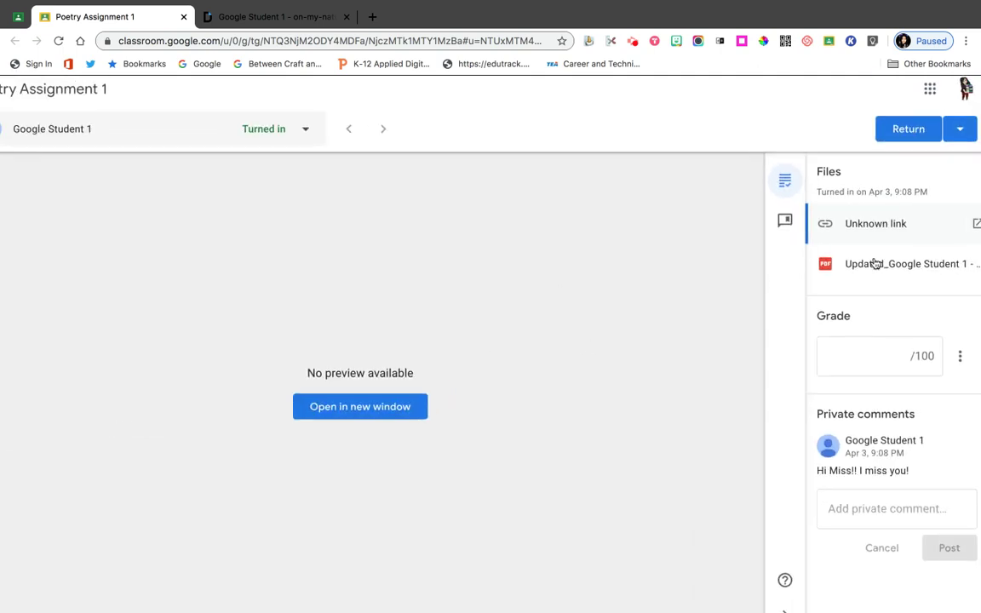
left_click(876, 264)
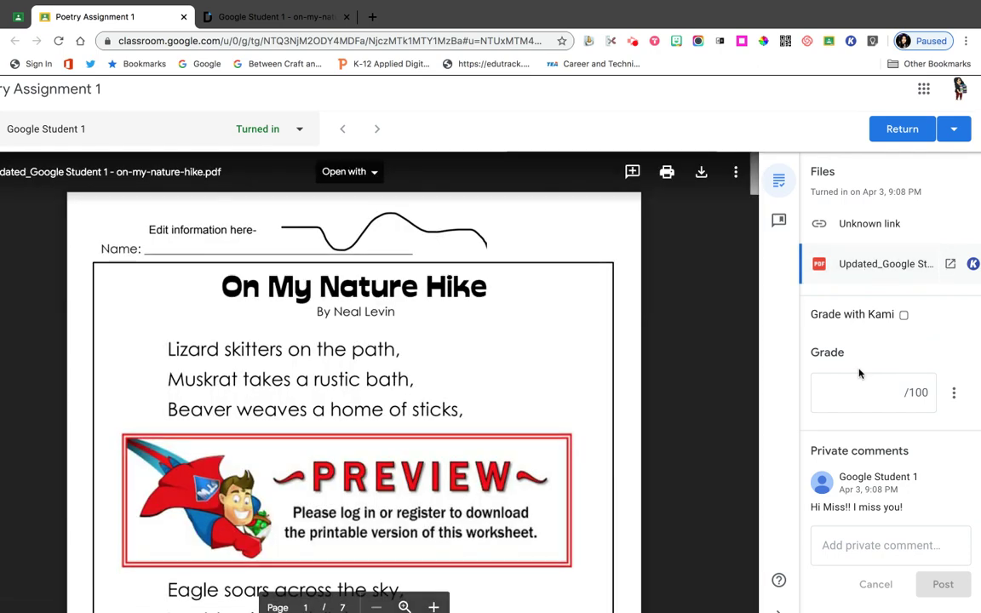
Step: Enter a grade of 100 and post the private comment 'You did a great job'
left_click(847, 395)
type("100")
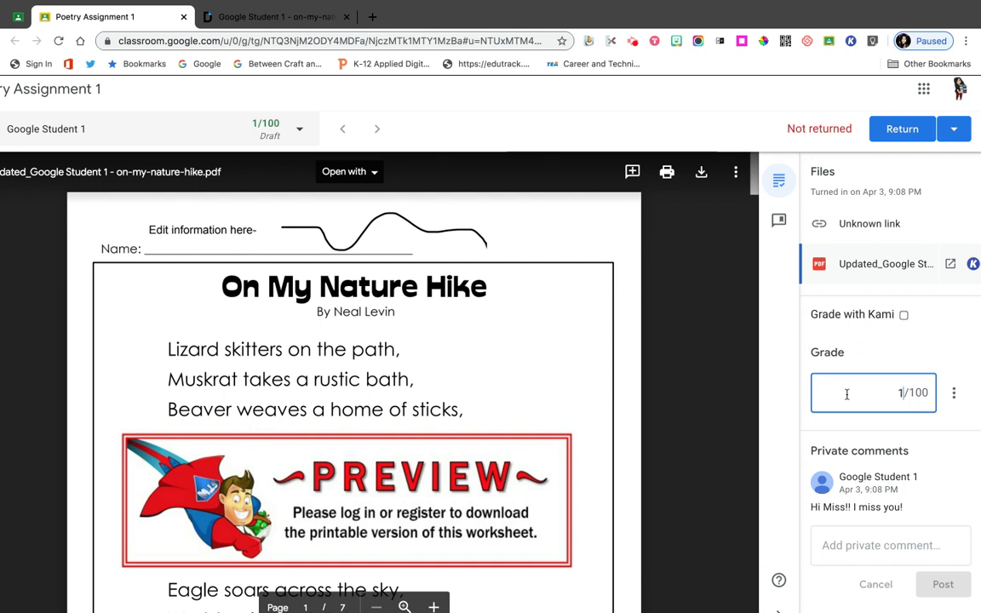
left_click(843, 543)
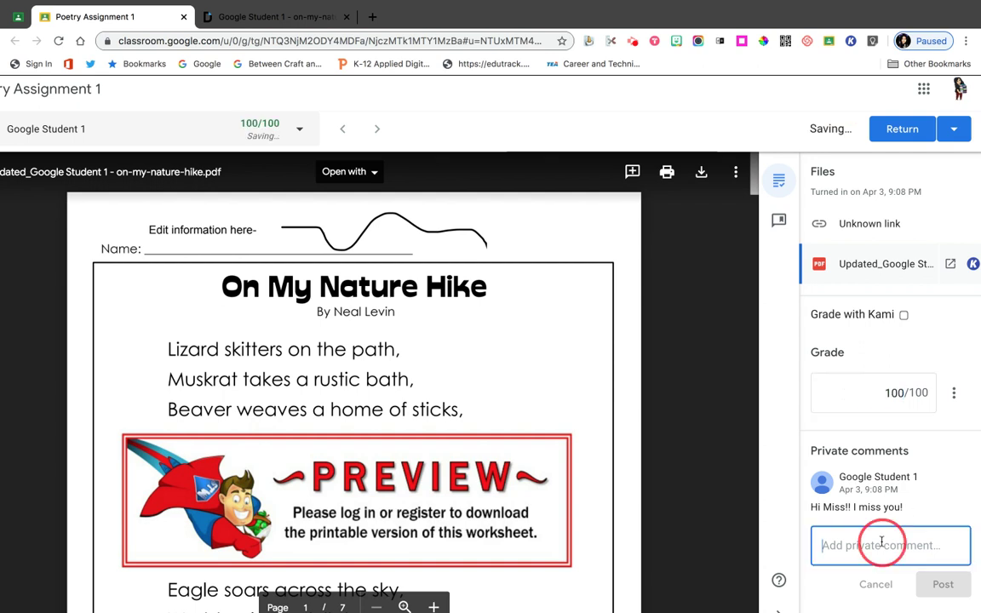
type("You d")
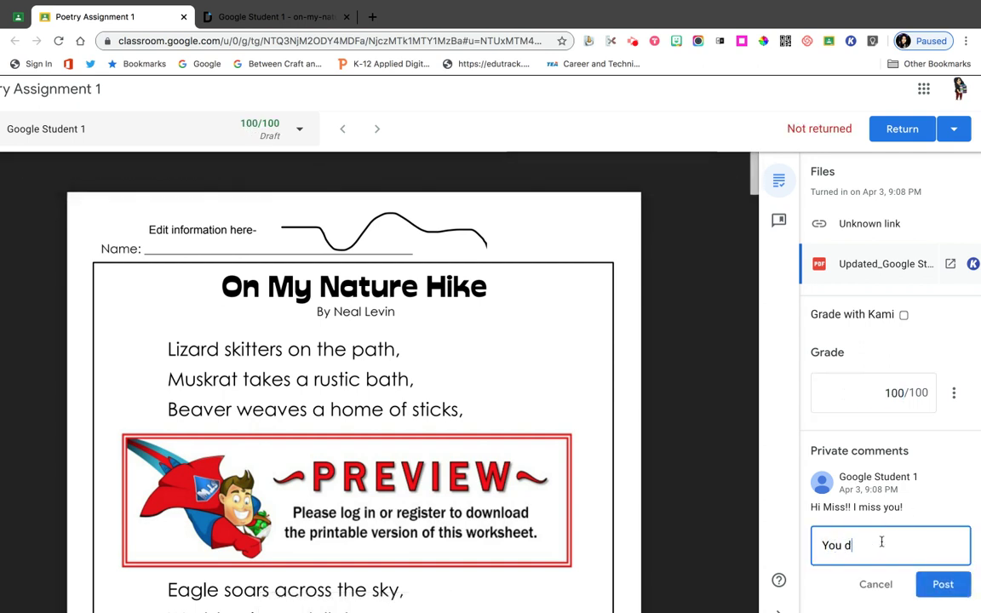
type("id a great job!")
left_click(945, 584)
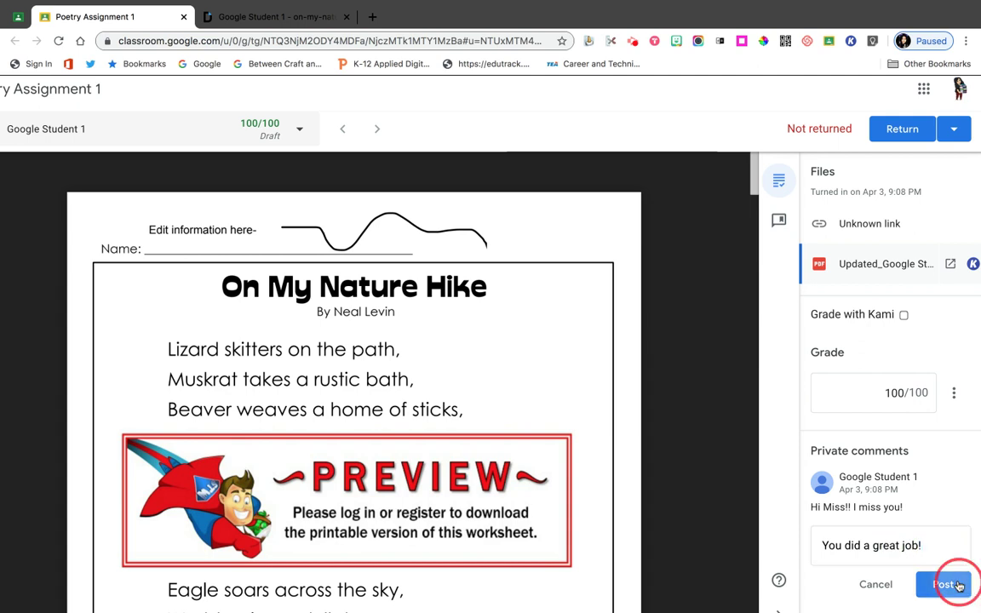
Step: Return the graded work to the student and confirm
left_click(908, 139)
left_click(594, 406)
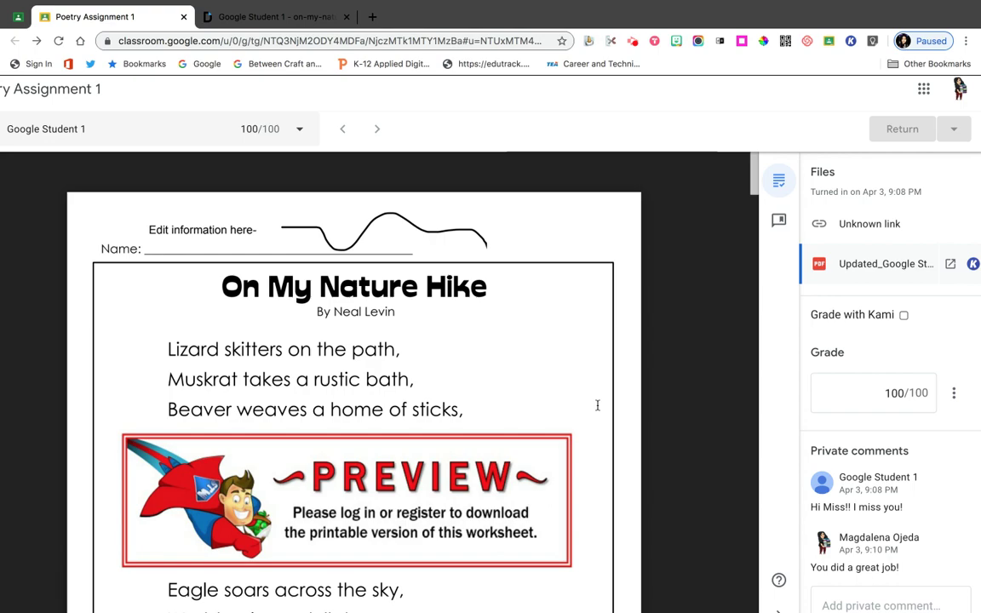
key("ctrl+Up")
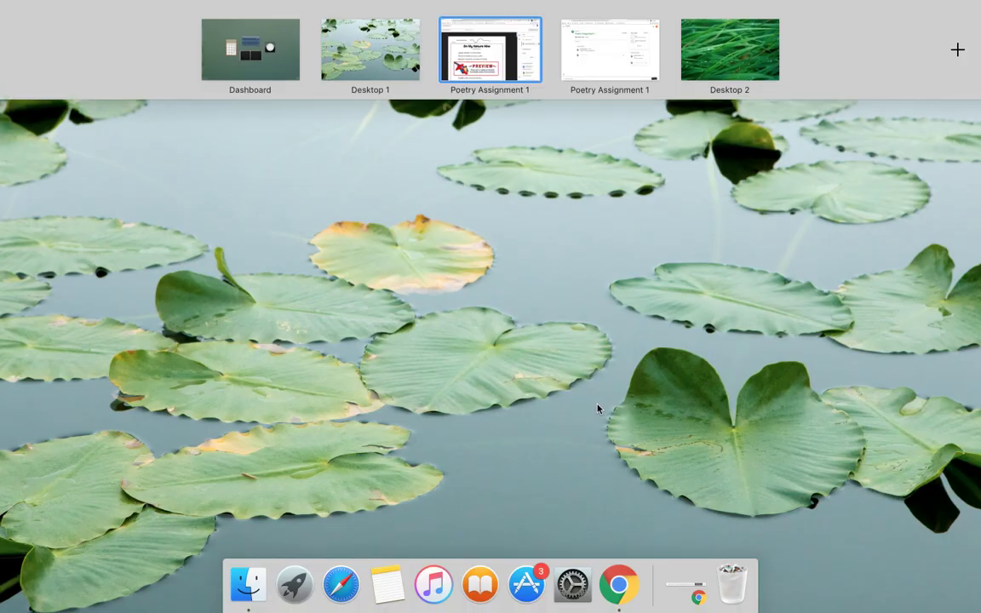
Step: On the student's desktop, close extra tabs, reload Poetry Assignment 1, and verify it shows 100/100
left_click(606, 85)
left_click(58, 41)
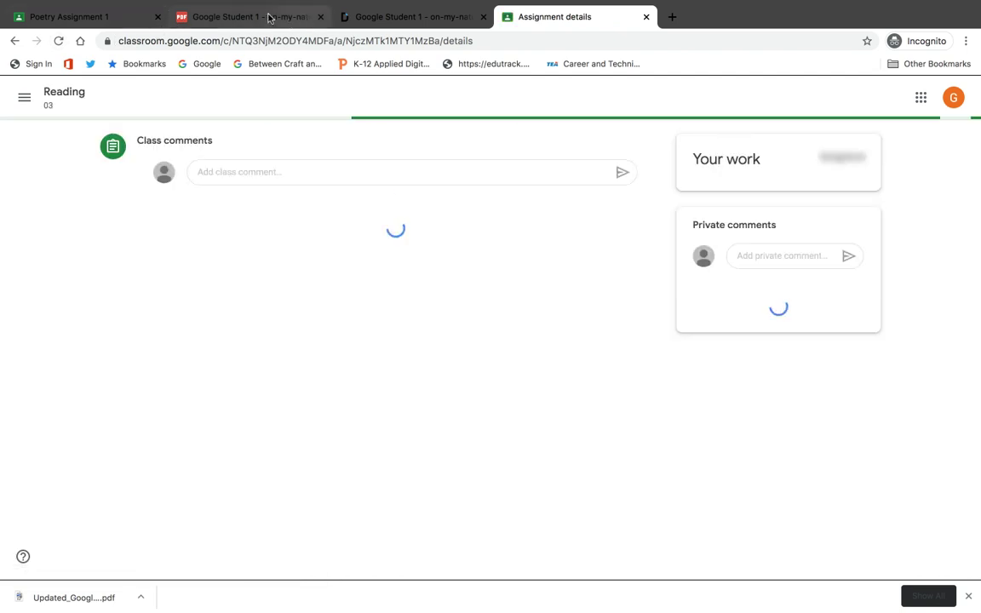
left_click(320, 17)
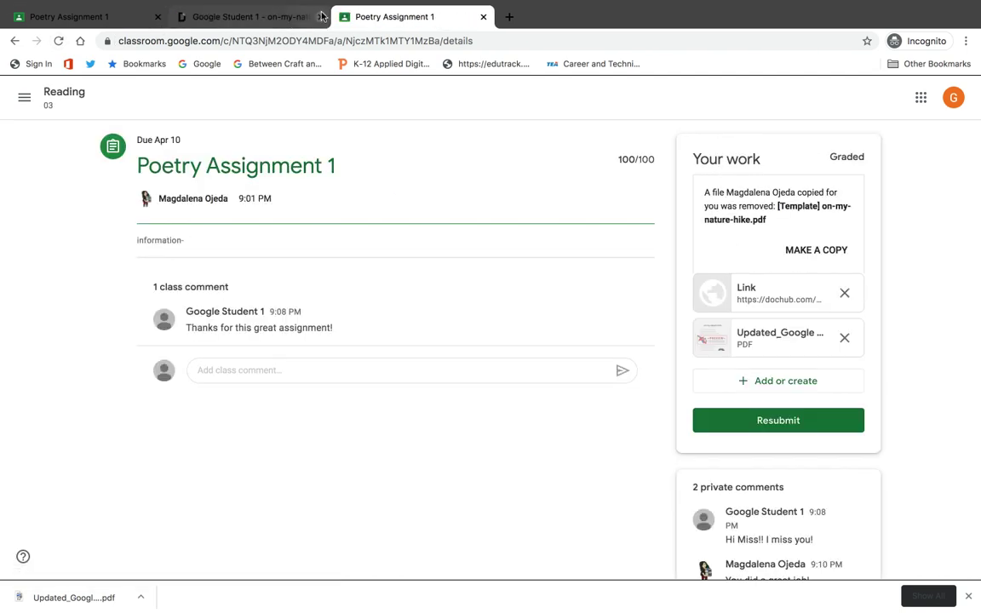
left_click(321, 16)
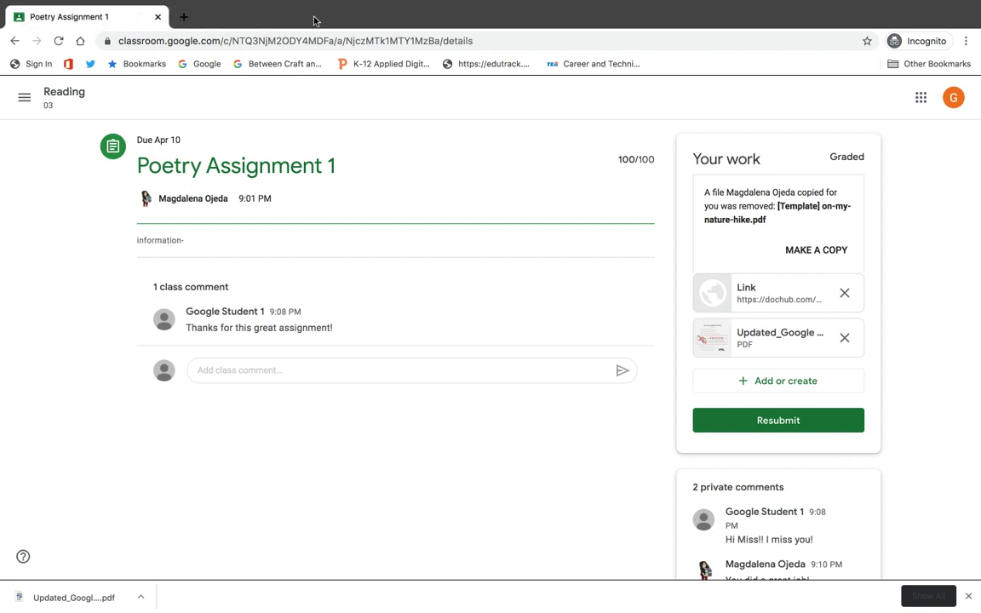
left_click(60, 42)
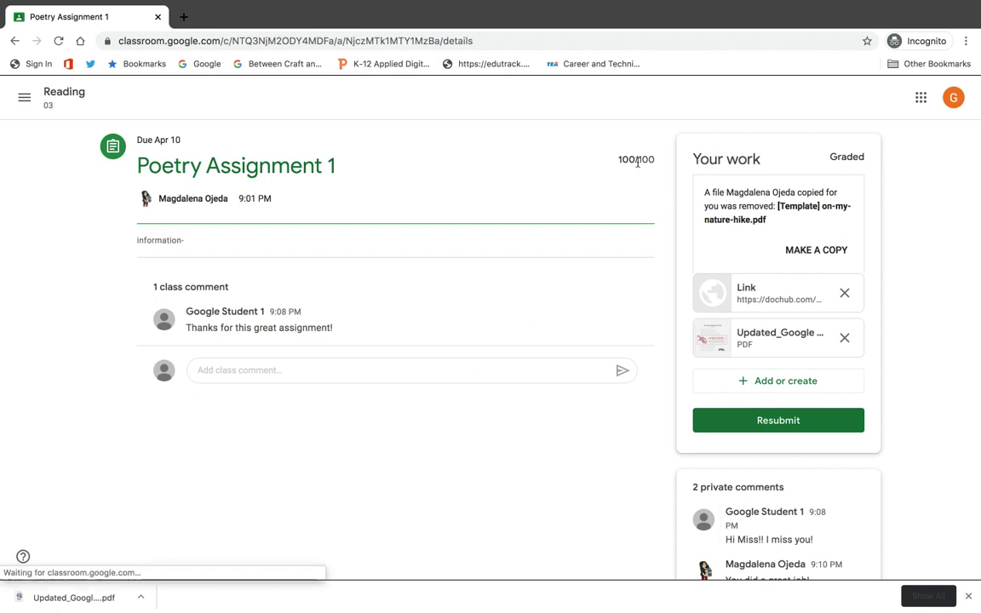
scroll(637, 162, "up", 5)
left_click_drag(581, 154, 649, 154)
scroll(648, 155, "down", 5)
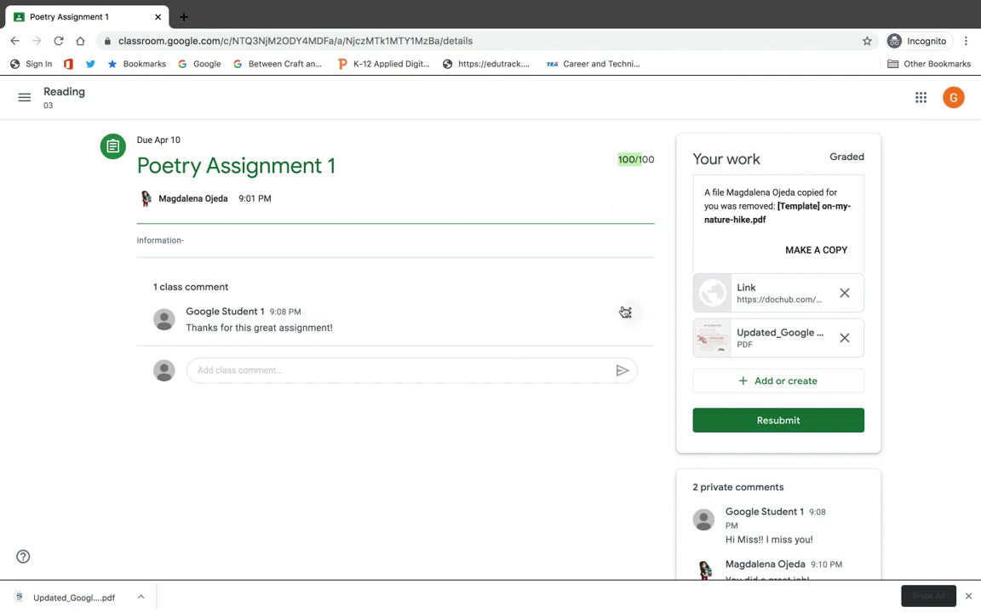
key("ctrl+Up")
Step: Switch to the teacher's desktop and open the Reading 03 class stream
left_click(491, 49)
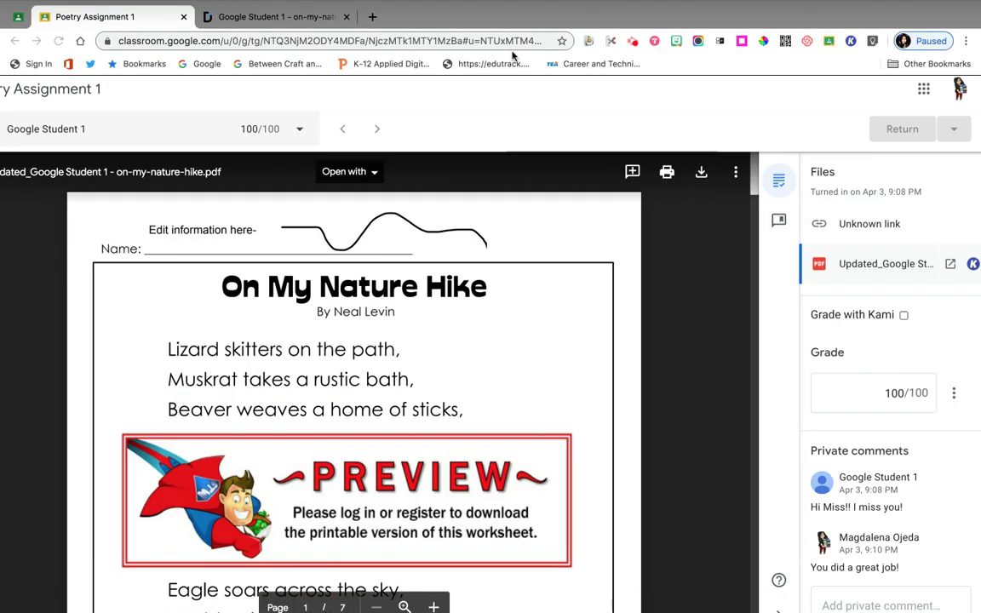
left_click(18, 16)
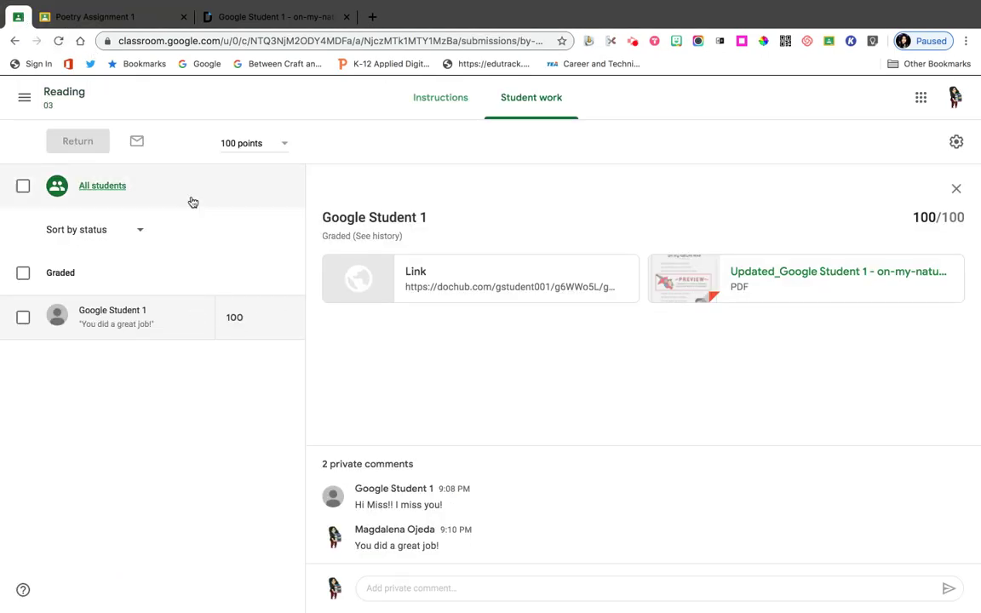
left_click(23, 97)
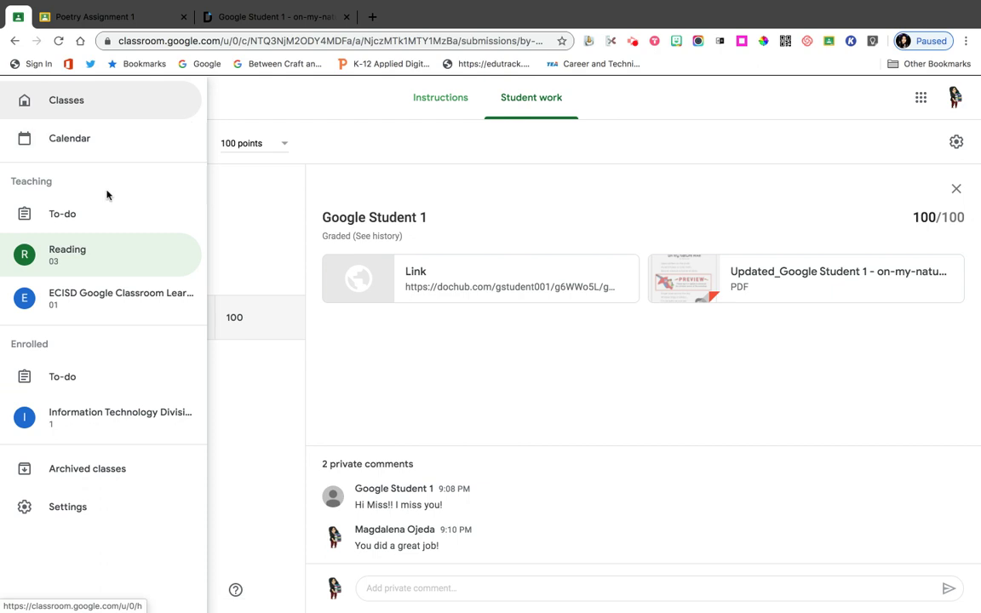
left_click(105, 258)
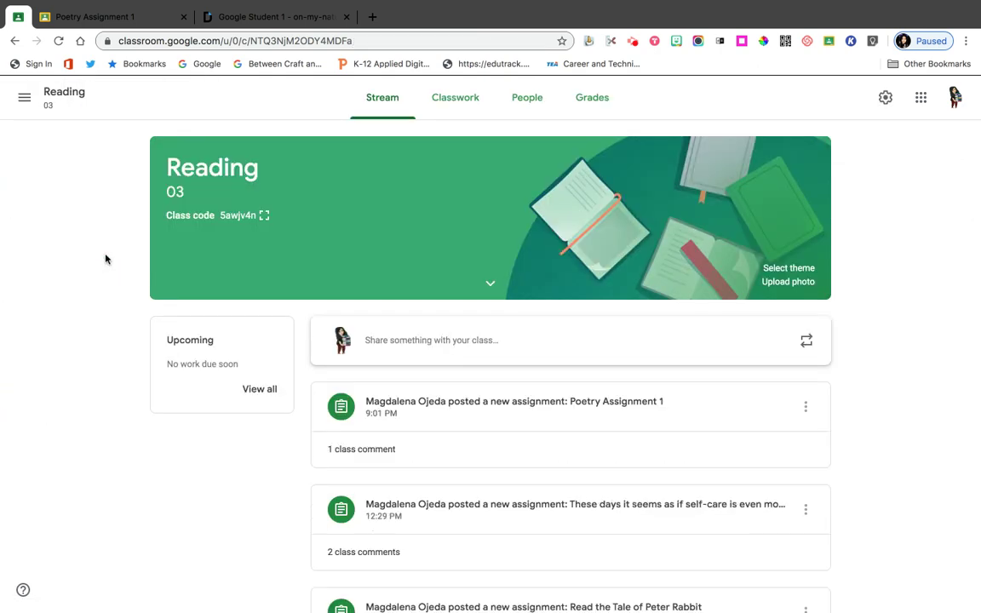